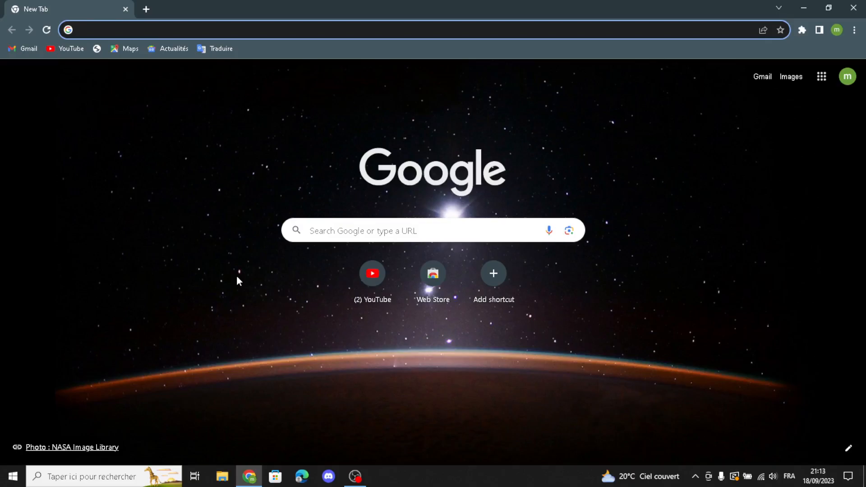
Search Google for "shopify" and open Shopify's "Start Selling Online" free-trial page.
{"action": "type", "text": "shopify"}
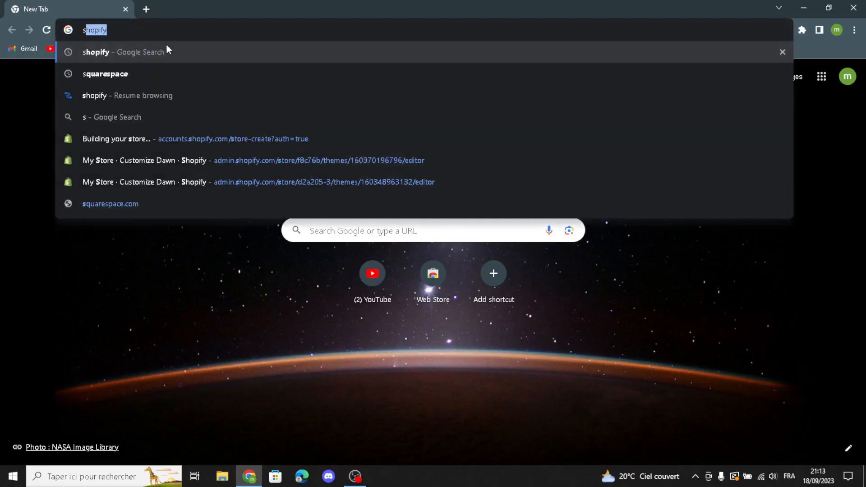
{"action": "left_click", "coordinate": [167, 47]}
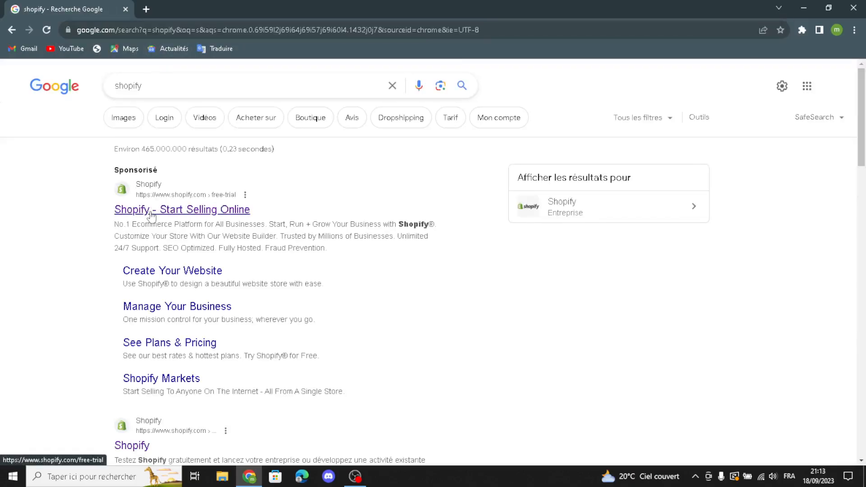
{"action": "left_click", "coordinate": [151, 216]}
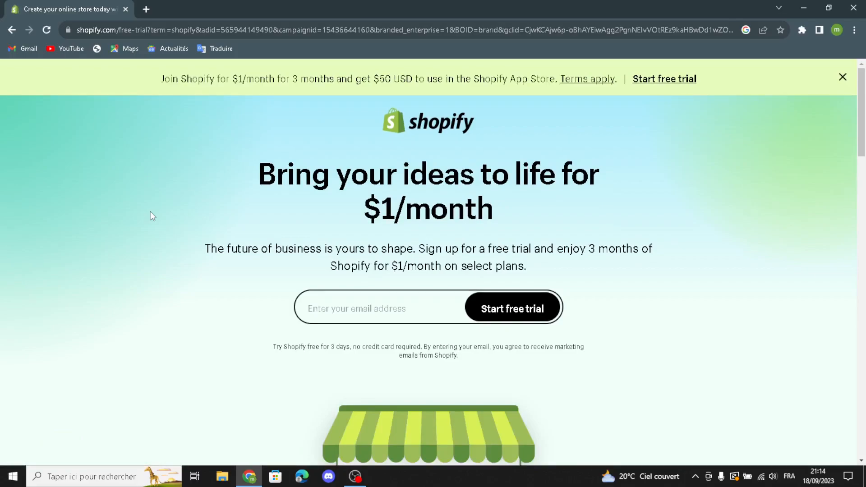
Enter the account e-mail address on the sign-up page and start the free trial.
{"action": "left_click", "coordinate": [330, 316]}
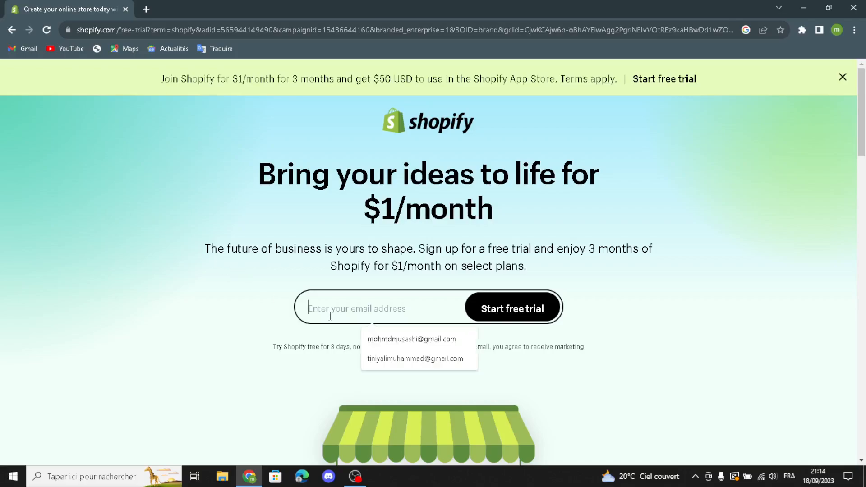
{"action": "left_click", "coordinate": [367, 338]}
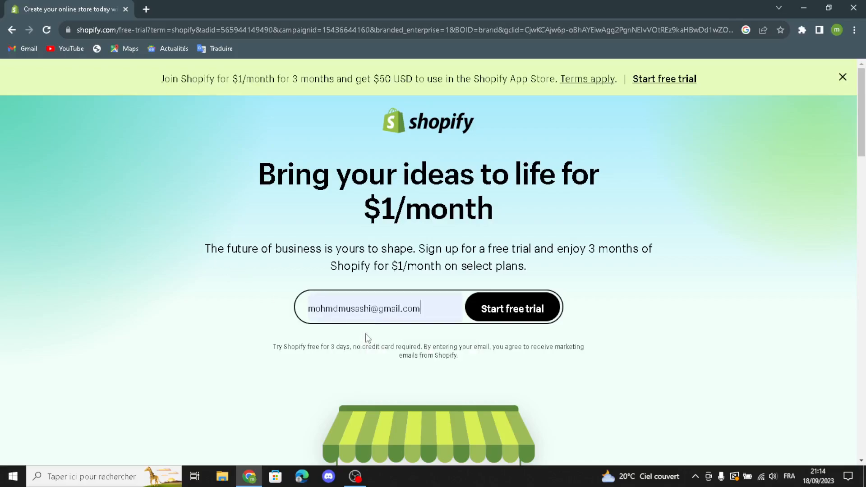
{"action": "left_click", "coordinate": [484, 317]}
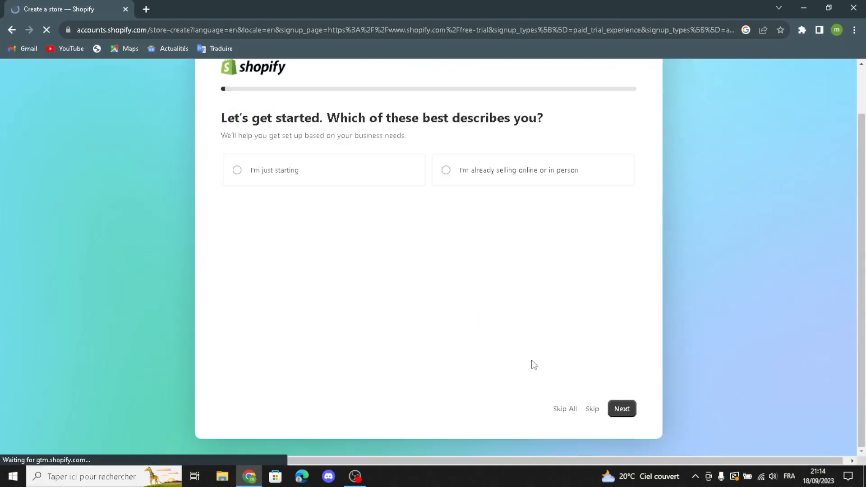
Skip all setup questions, accept Morocco as the business location and choose the account for the new store.
{"action": "left_click", "coordinate": [564, 410]}
{"action": "left_click", "coordinate": [532, 339]}
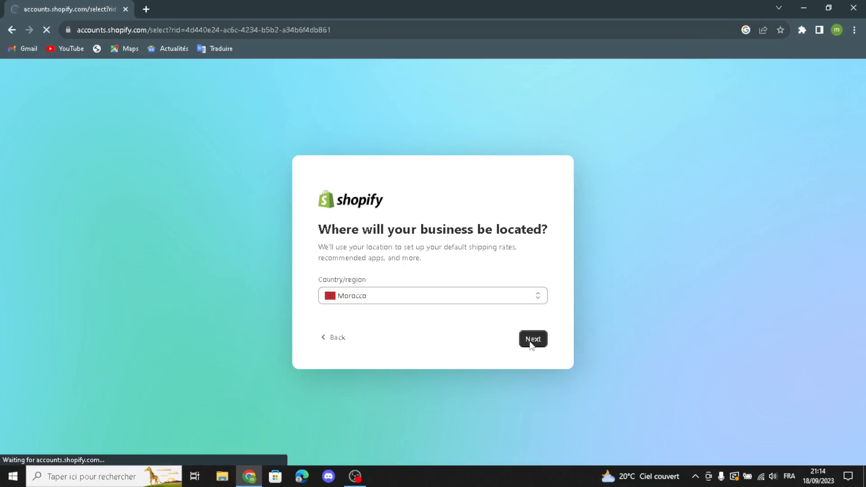
{"action": "left_click", "coordinate": [440, 285]}
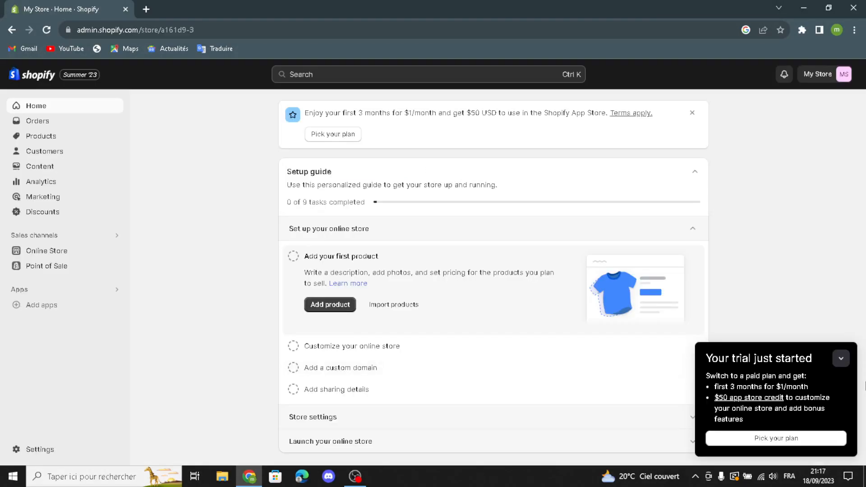
Collapse the trial notice and open the Themes page of the Online Store.
{"action": "left_click", "coordinate": [841, 359]}
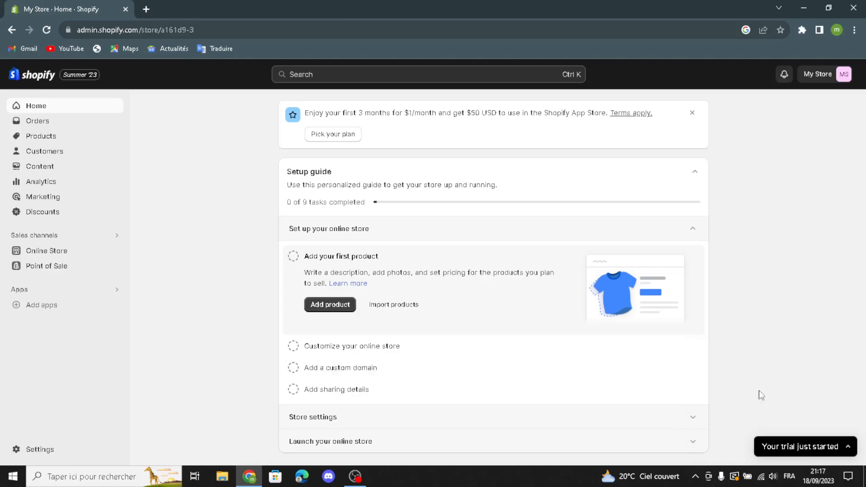
{"action": "left_click", "coordinate": [47, 259]}
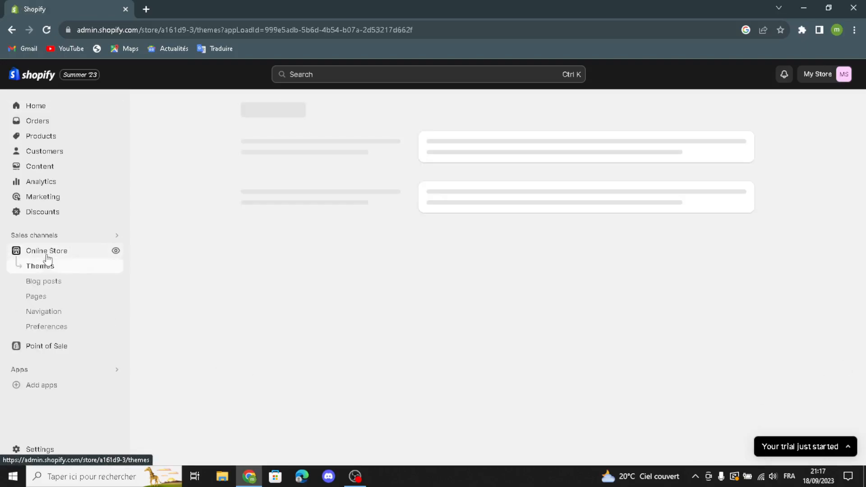
{"action": "left_click", "coordinate": [37, 269]}
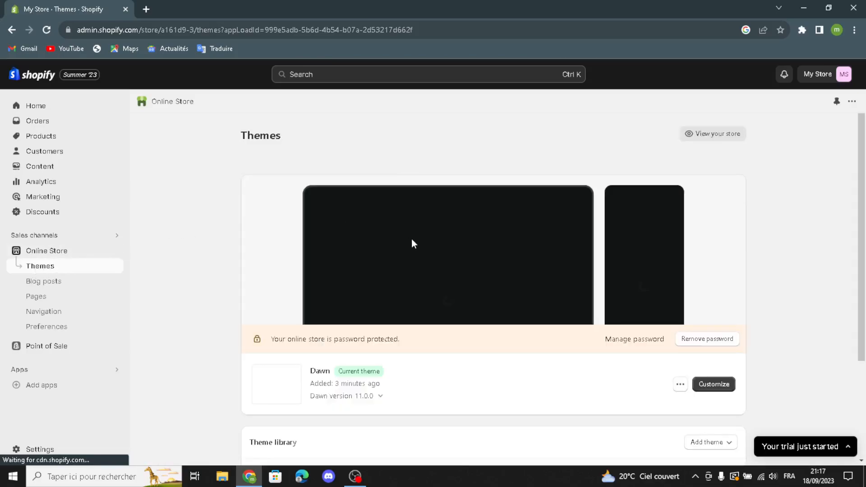
Look over the theme library and popular free themes, and open the current Dawn theme for customization.
{"action": "scroll", "coordinate": [451, 306], "scroll_direction": "down", "scroll_amount": 3}
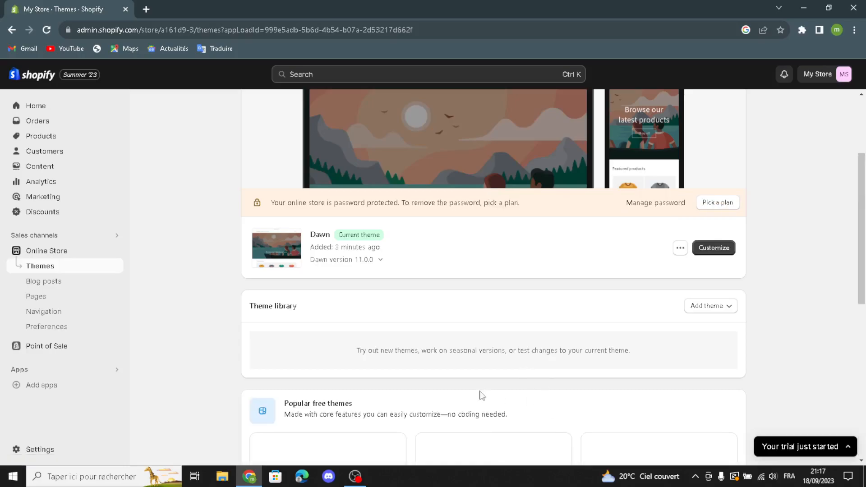
{"action": "scroll", "coordinate": [548, 384], "scroll_direction": "down", "scroll_amount": 3}
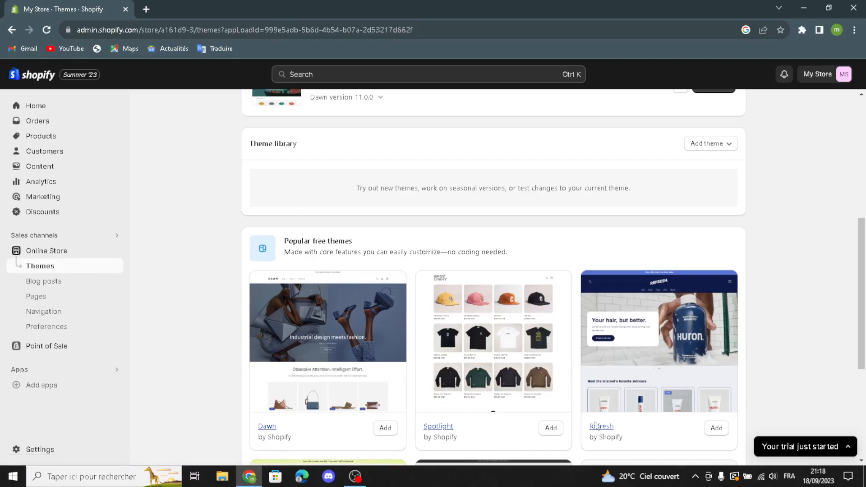
{"action": "scroll", "coordinate": [436, 351], "scroll_direction": "up", "scroll_amount": 2}
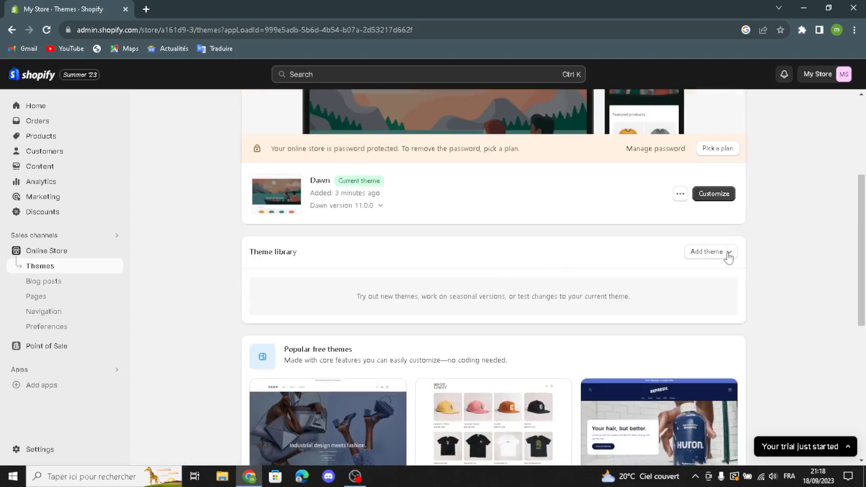
{"action": "left_click", "coordinate": [710, 194]}
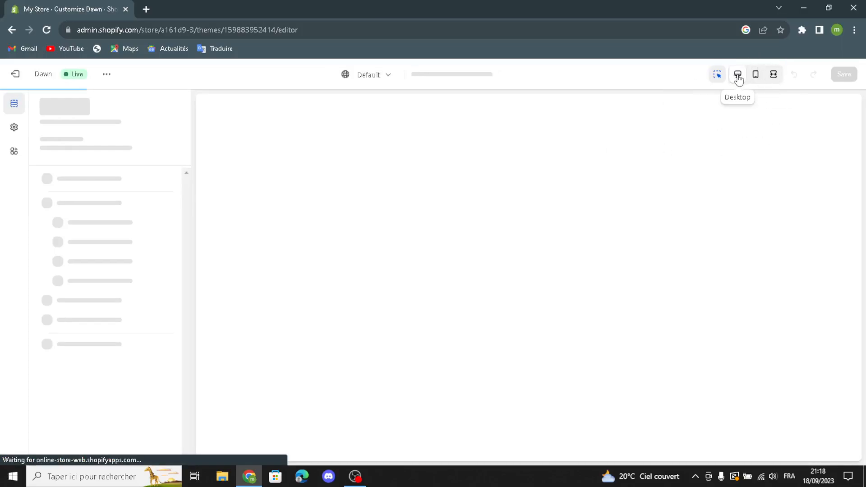
Preview the store in mobile and fullscreen layouts and return to the desktop view.
{"action": "left_click", "coordinate": [756, 75]}
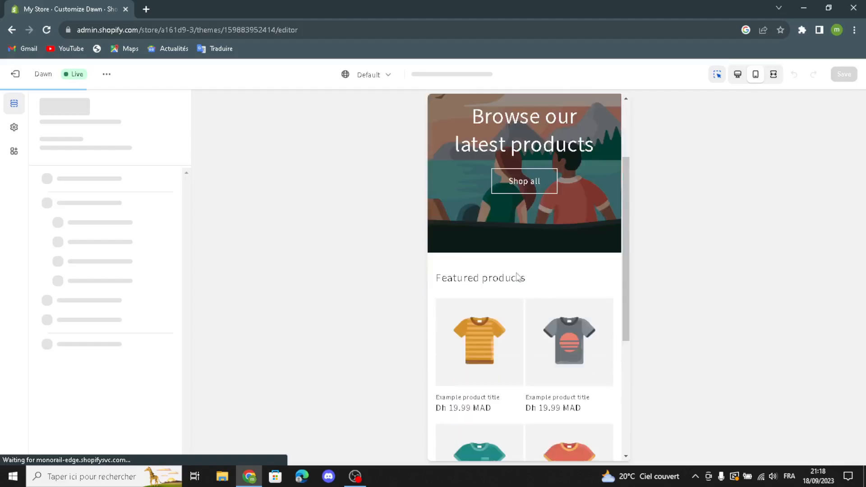
{"action": "left_click", "coordinate": [779, 78]}
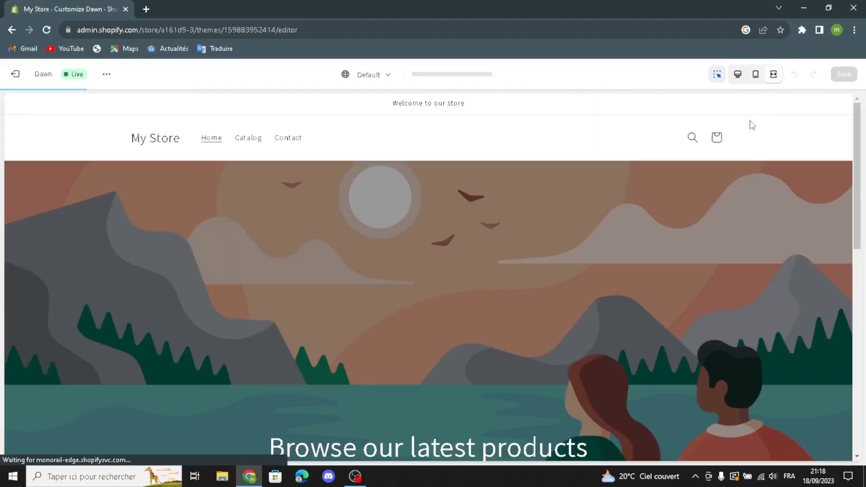
{"action": "left_click", "coordinate": [744, 82]}
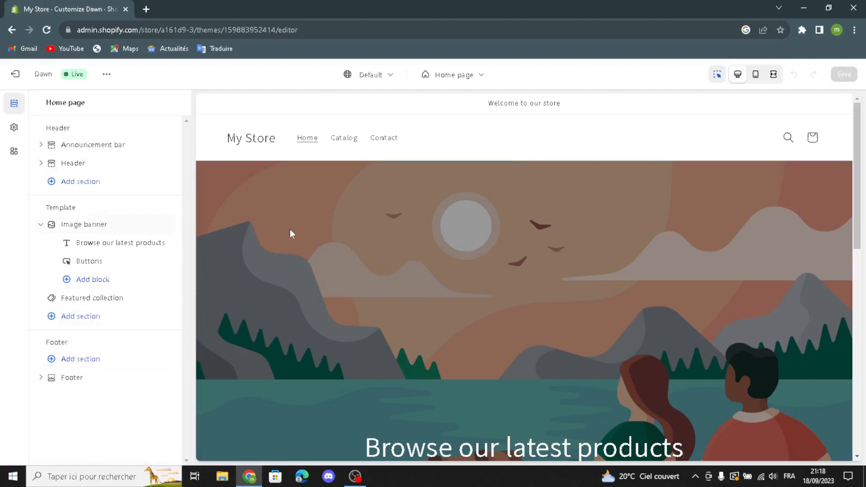
In the Announcement bar section, turn on social media icons on desktop and auto-rotating announcements.
{"action": "left_click", "coordinate": [61, 145]}
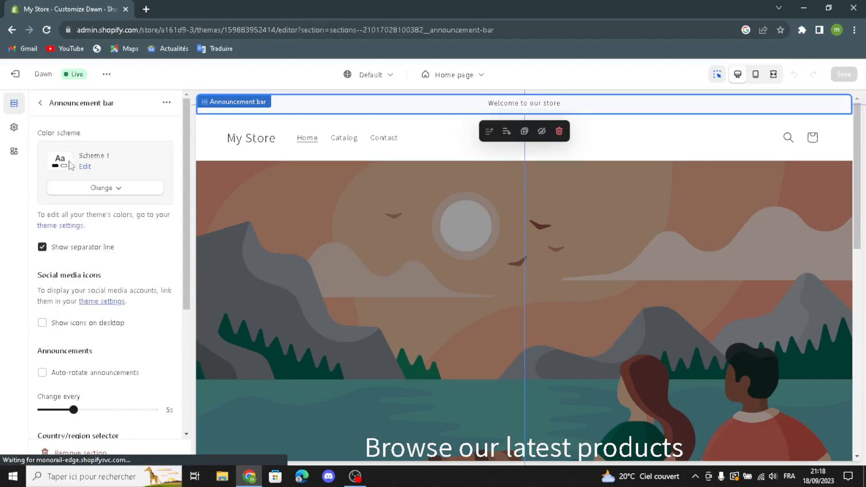
{"action": "left_click", "coordinate": [67, 191]}
{"action": "left_click", "coordinate": [67, 191]}
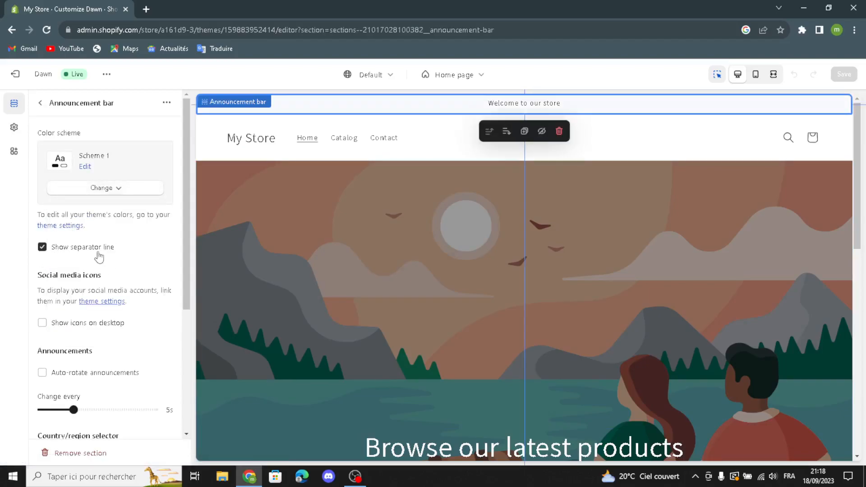
{"action": "left_click", "coordinate": [42, 323]}
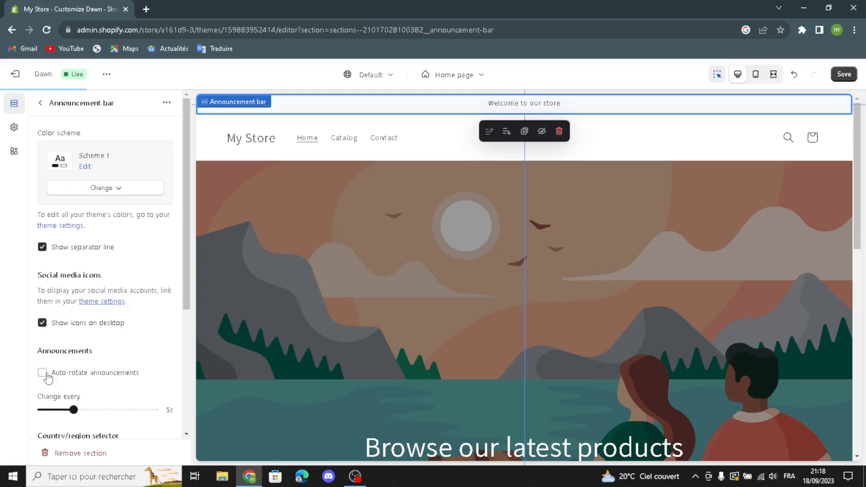
{"action": "left_click", "coordinate": [42, 373]}
Enable the country/region selector and the language selector for the Announcement bar, and return to the section list.
{"action": "scroll", "coordinate": [95, 374], "scroll_direction": "down", "scroll_amount": 1}
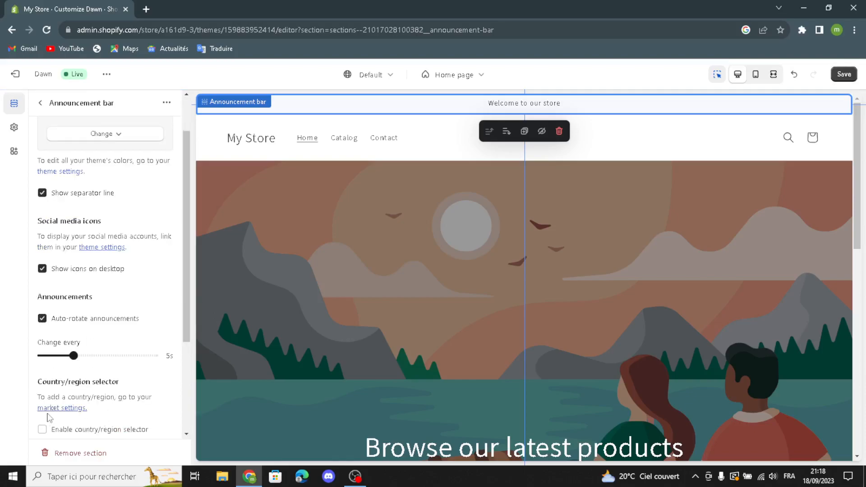
{"action": "scroll", "coordinate": [51, 415], "scroll_direction": "down", "scroll_amount": 1}
{"action": "left_click", "coordinate": [43, 377]}
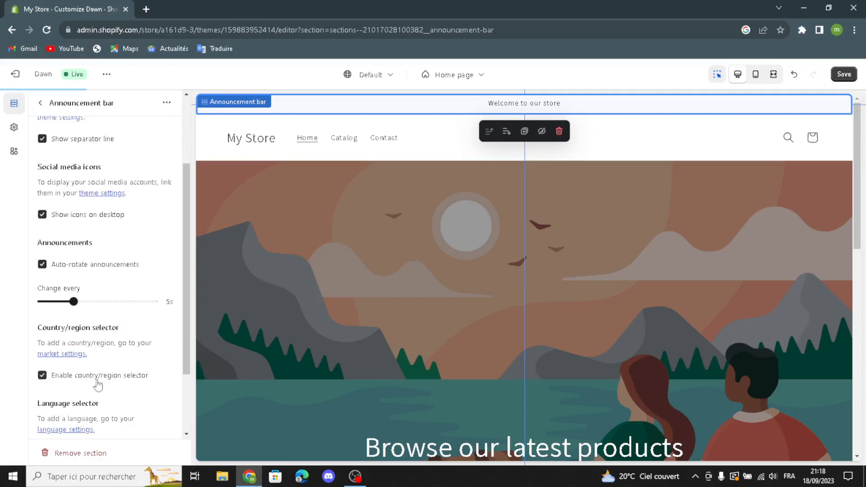
{"action": "scroll", "coordinate": [121, 395], "scroll_direction": "down", "scroll_amount": 2}
{"action": "left_click", "coordinate": [43, 361]}
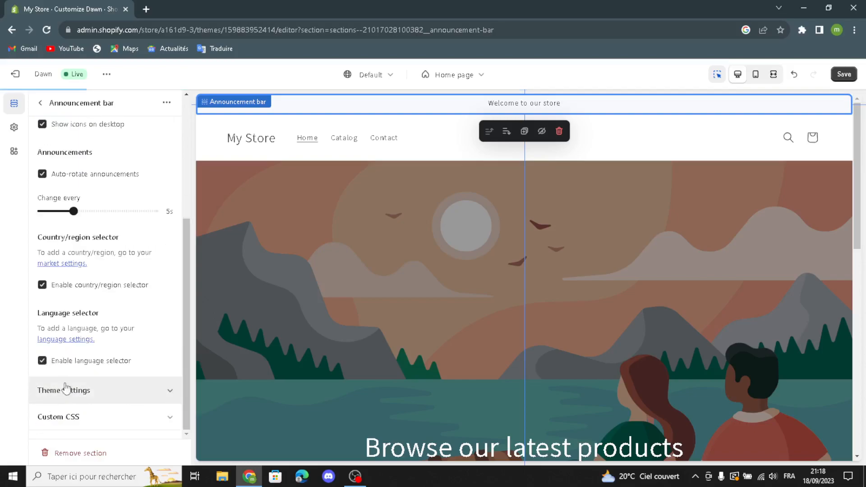
{"action": "scroll", "coordinate": [135, 402], "scroll_direction": "up", "scroll_amount": 2}
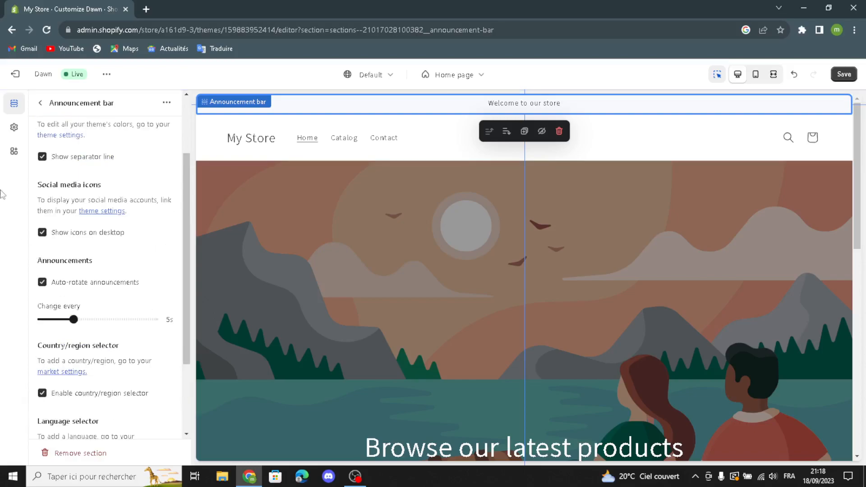
{"action": "left_click", "coordinate": [40, 103]}
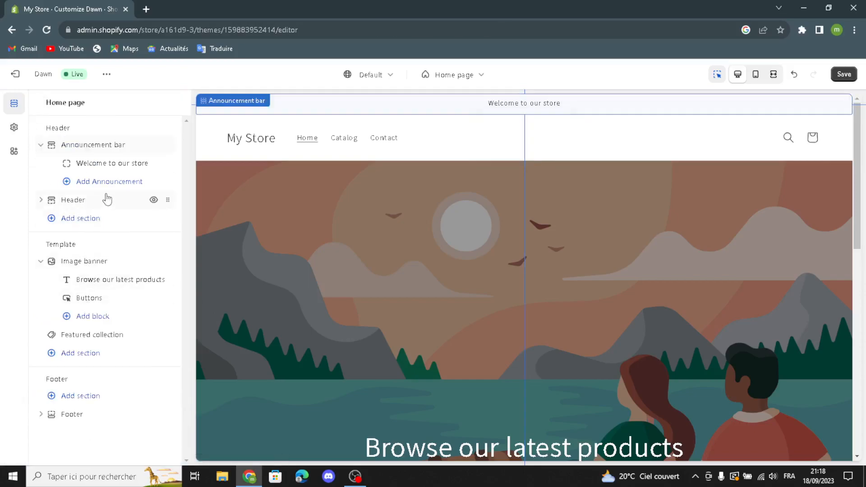
Link the "Welcome to our store" announcement to All collections and return to the section list.
{"action": "left_click", "coordinate": [91, 165]}
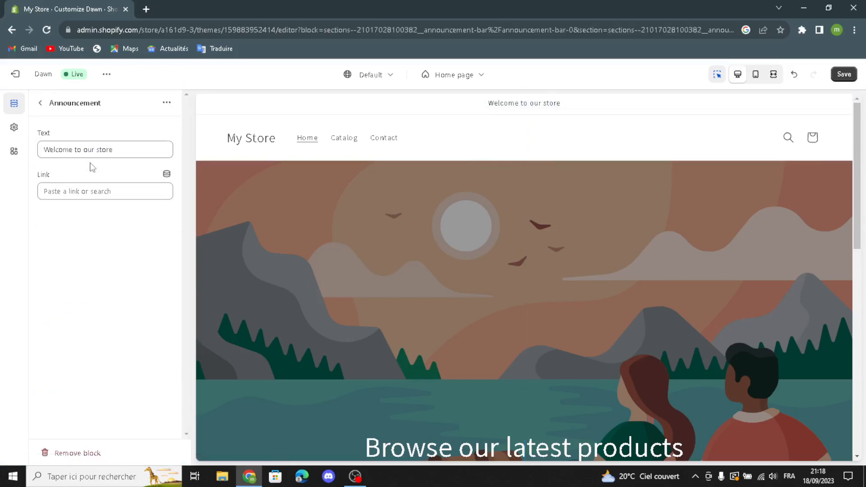
{"action": "left_click_drag", "start_coordinate": [115, 150], "coordinate": [41, 149]}
{"action": "left_click", "coordinate": [135, 152]}
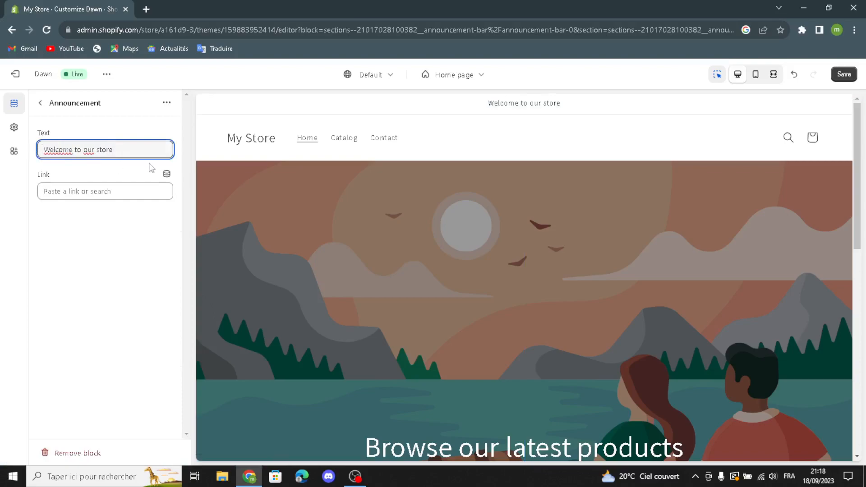
{"action": "left_click", "coordinate": [121, 194]}
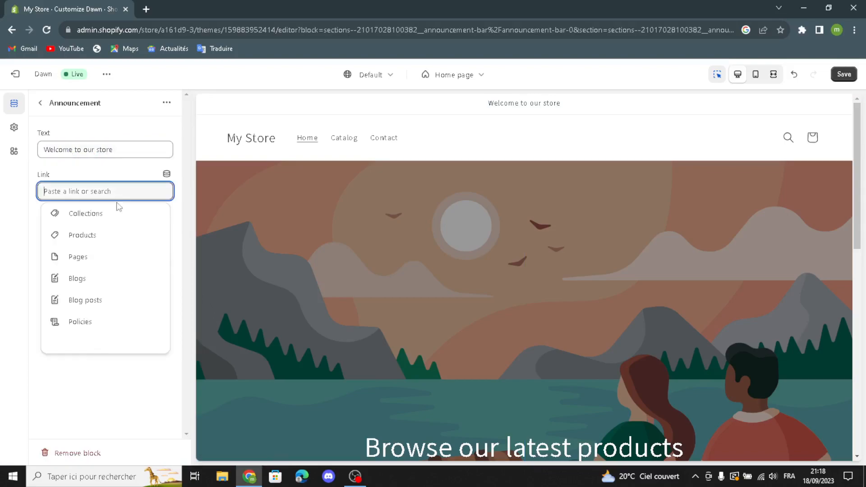
{"action": "left_click", "coordinate": [92, 224]}
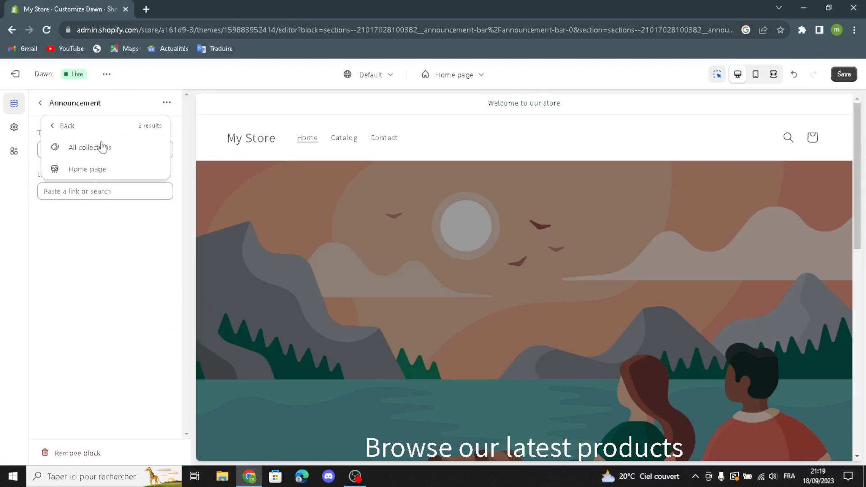
{"action": "left_click", "coordinate": [101, 147]}
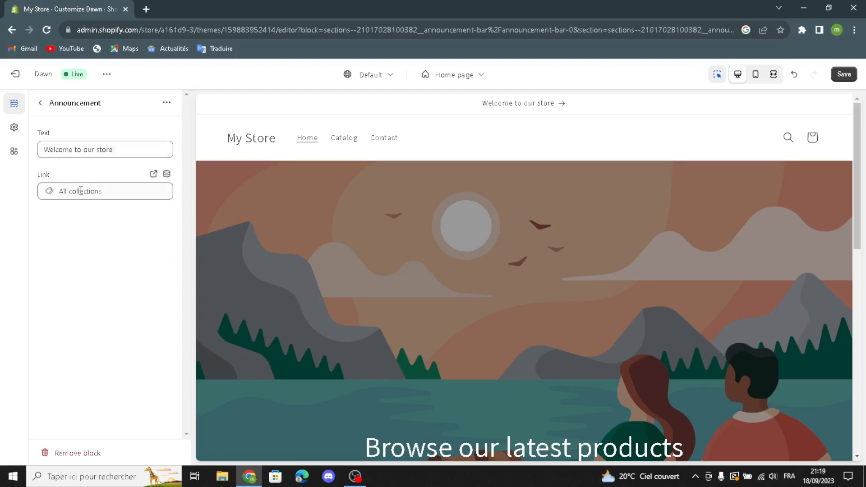
{"action": "left_click", "coordinate": [40, 103]}
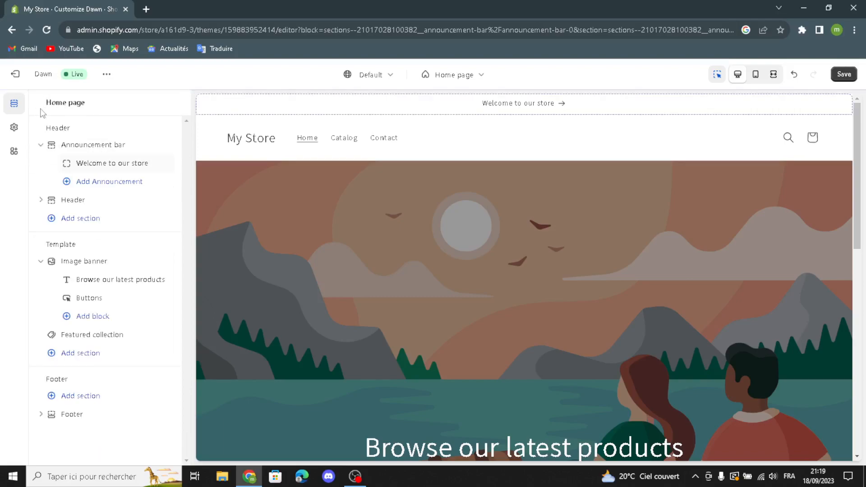
Open the Header section and examine the choices for desktop logo position, menu and desktop menu type.
{"action": "left_click", "coordinate": [71, 199]}
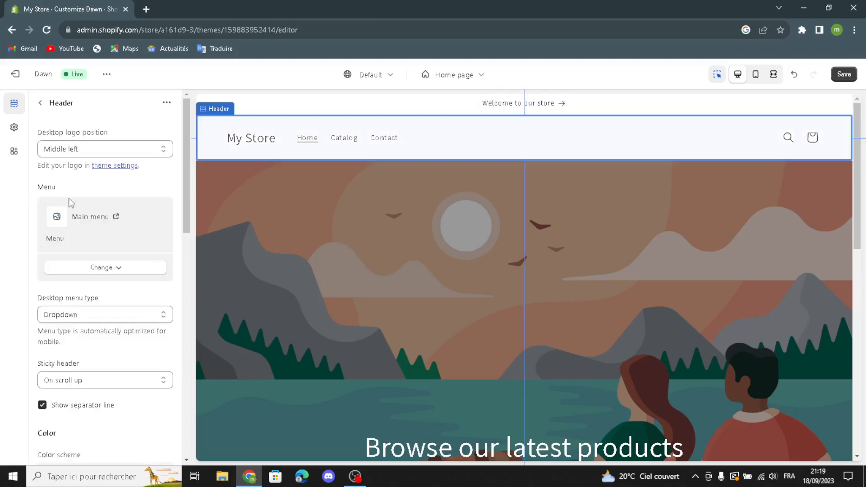
{"action": "left_click", "coordinate": [88, 151]}
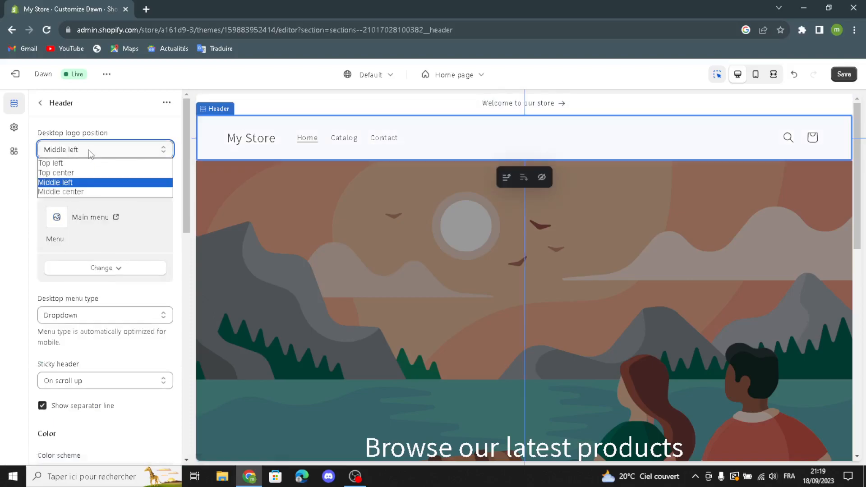
{"action": "left_click", "coordinate": [88, 151]}
{"action": "left_click", "coordinate": [63, 268]}
{"action": "left_click", "coordinate": [62, 269]}
{"action": "left_click", "coordinate": [59, 316]}
{"action": "left_click", "coordinate": [59, 317]}
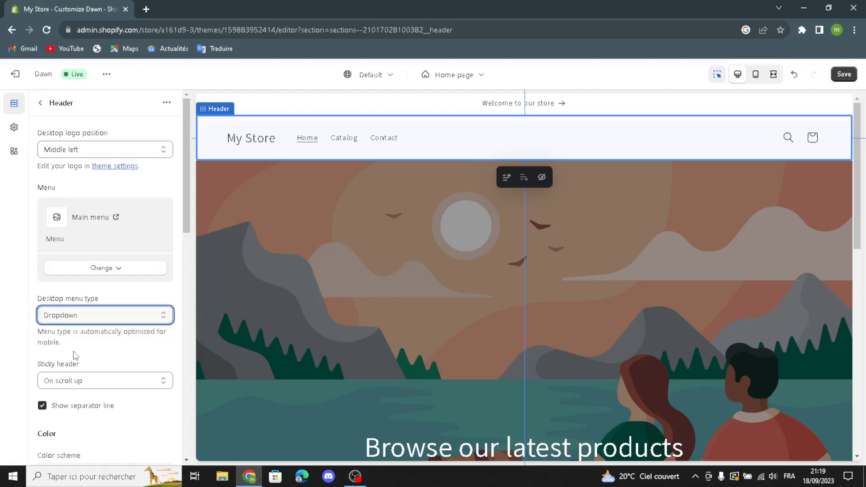
Examine the Header section's sticky header choices, color scheme, country and language selectors, mobile logo position, spacing and padding.
{"action": "left_click", "coordinate": [68, 380]}
{"action": "left_click", "coordinate": [63, 383]}
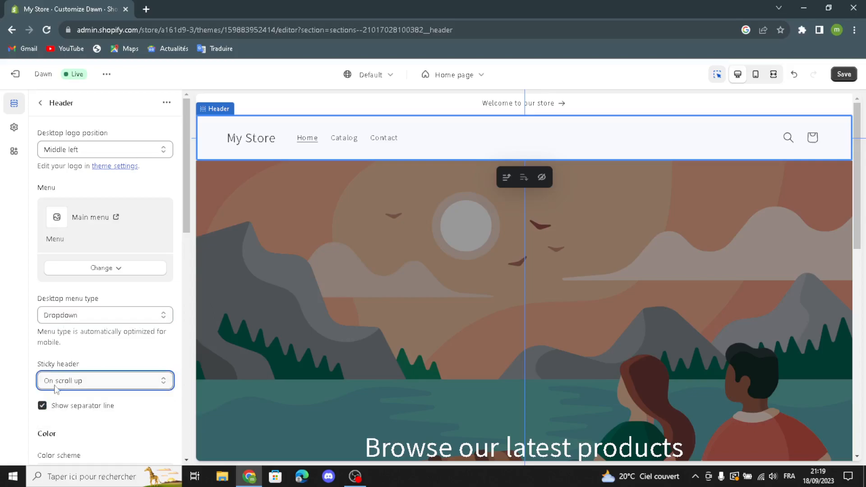
{"action": "scroll", "coordinate": [42, 417], "scroll_direction": "down", "scroll_amount": 1}
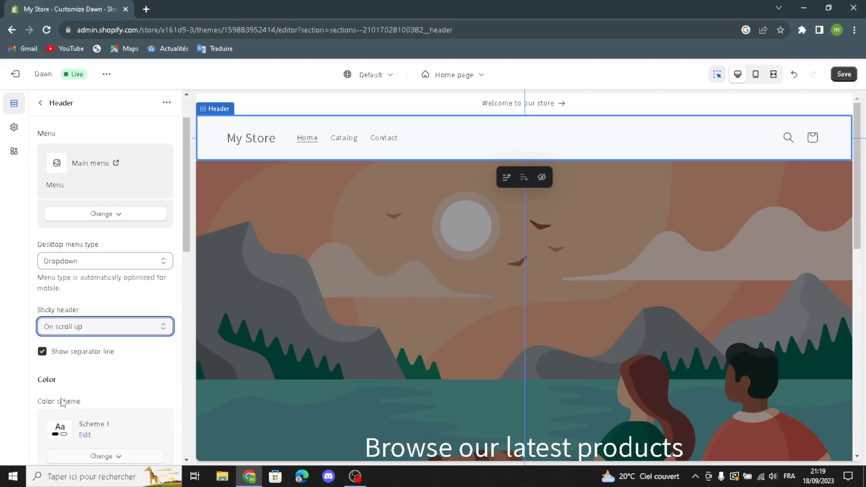
{"action": "scroll", "coordinate": [62, 403], "scroll_direction": "down", "scroll_amount": 6}
{"action": "scroll", "coordinate": [51, 374], "scroll_direction": "down", "scroll_amount": 2}
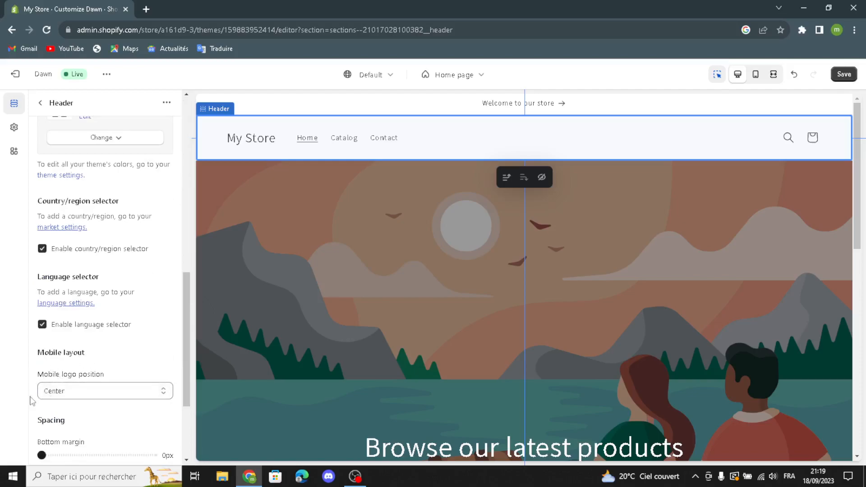
{"action": "scroll", "coordinate": [72, 399], "scroll_direction": "down", "scroll_amount": 1}
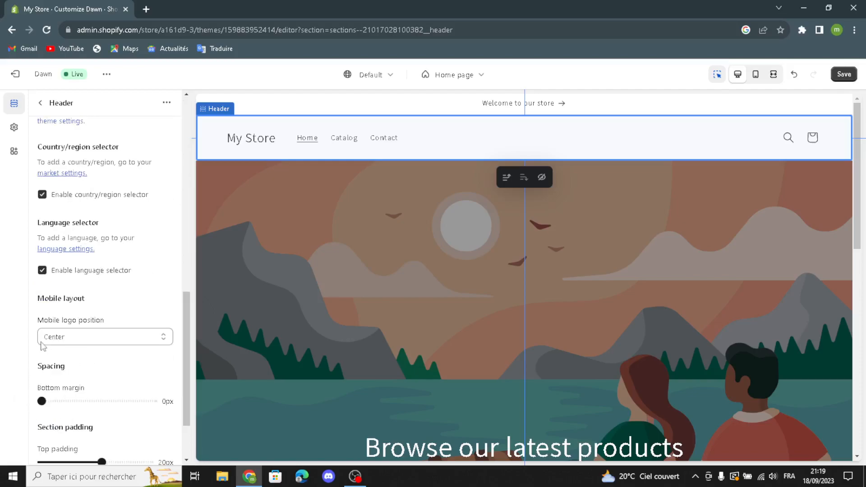
{"action": "scroll", "coordinate": [108, 401], "scroll_direction": "down", "scroll_amount": 1}
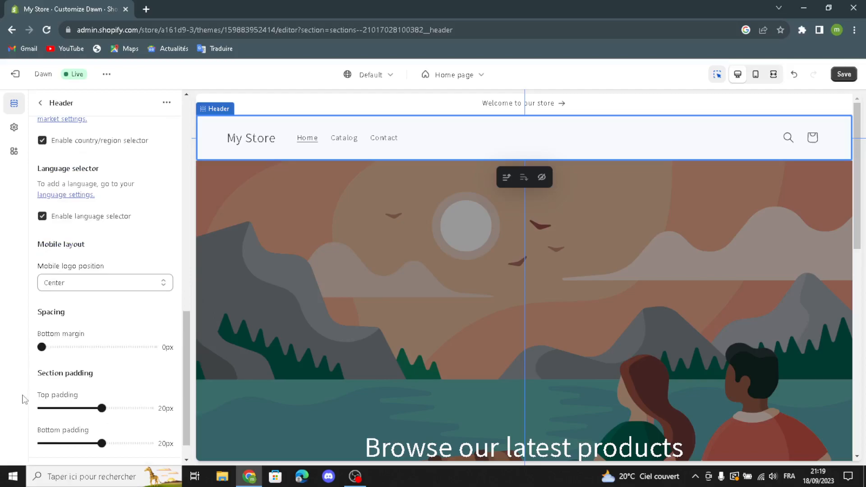
{"action": "scroll", "coordinate": [32, 406], "scroll_direction": "down", "scroll_amount": 1}
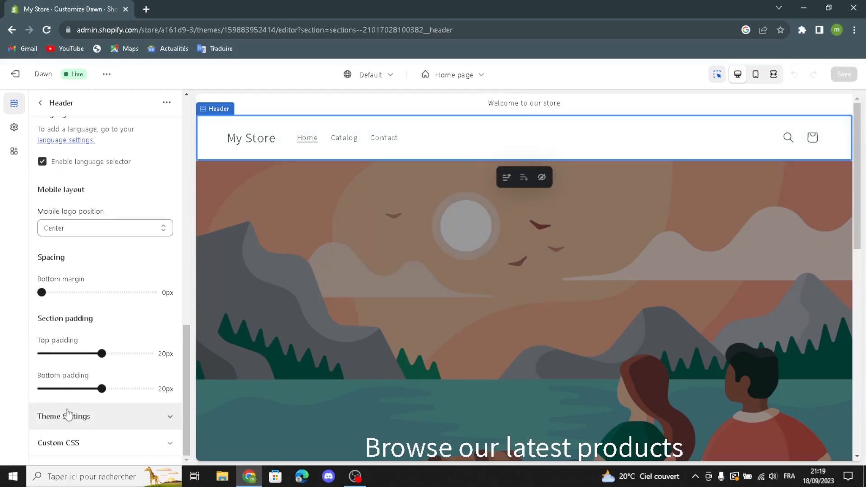
Expand the Header's theme settings and examine the cart type choices, social media link fields and logo setting.
{"action": "left_click", "coordinate": [68, 414]}
{"action": "scroll", "coordinate": [76, 429], "scroll_direction": "down", "scroll_amount": 1}
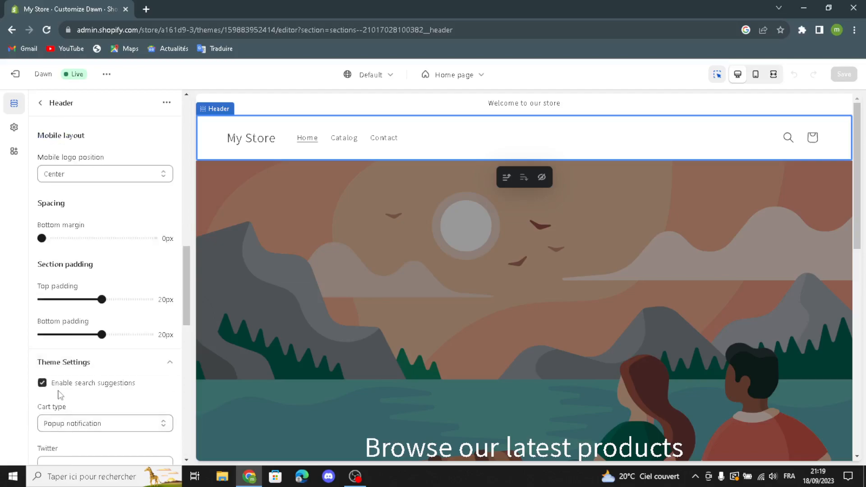
{"action": "scroll", "coordinate": [84, 427], "scroll_direction": "down", "scroll_amount": 2}
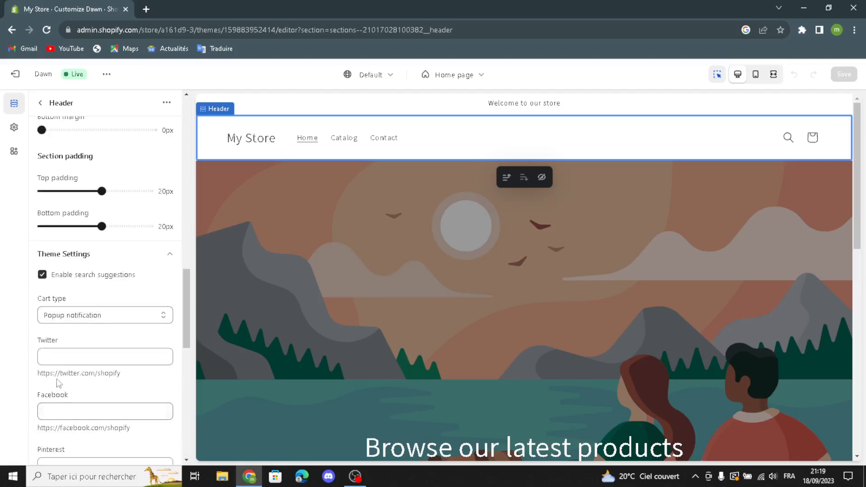
{"action": "left_click", "coordinate": [72, 318]}
{"action": "left_click", "coordinate": [71, 317]}
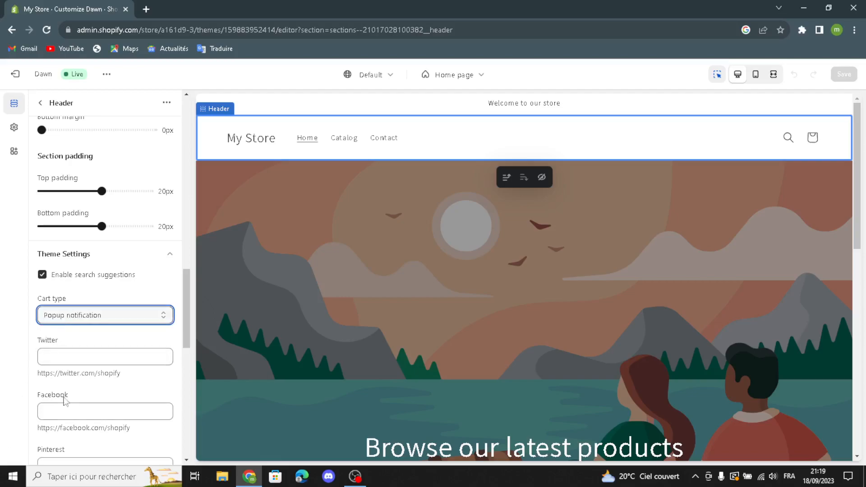
{"action": "scroll", "coordinate": [65, 337], "scroll_direction": "down", "scroll_amount": 2}
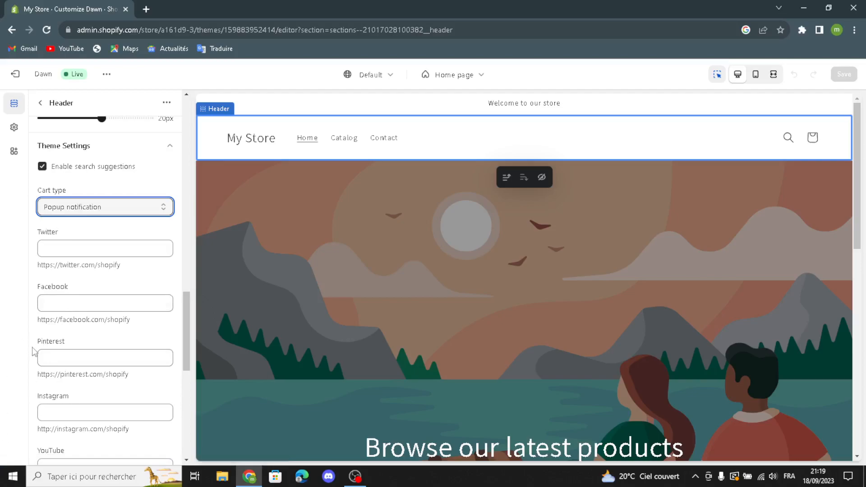
{"action": "scroll", "coordinate": [33, 352], "scroll_direction": "down", "scroll_amount": 7}
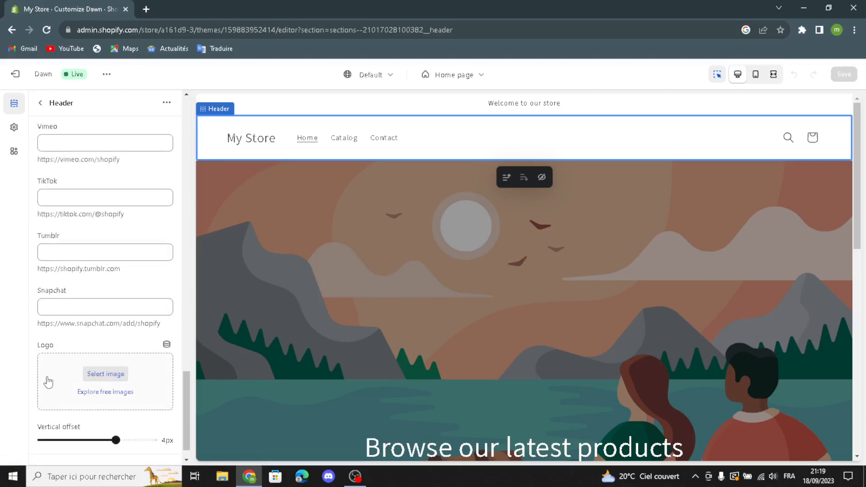
Open the Header's logo image selection, and search Google in a new browser tab for "digital planners and calendars logo ideas".
{"action": "left_click", "coordinate": [102, 375]}
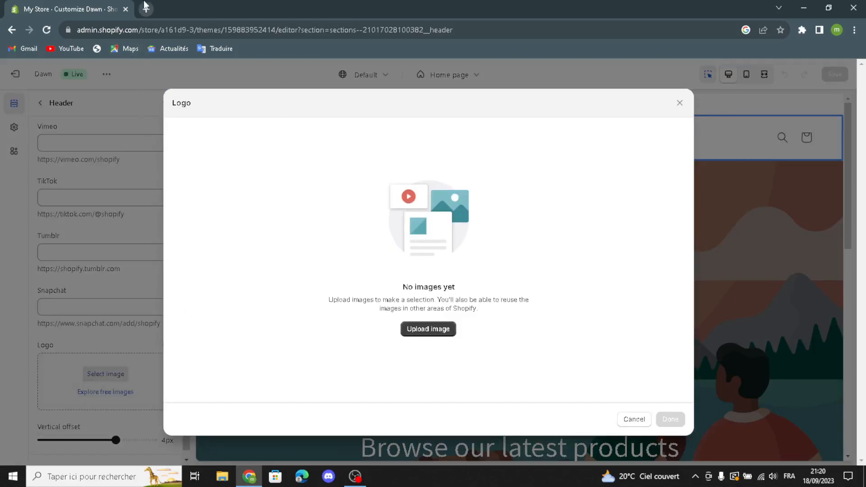
{"action": "left_click", "coordinate": [146, 9]}
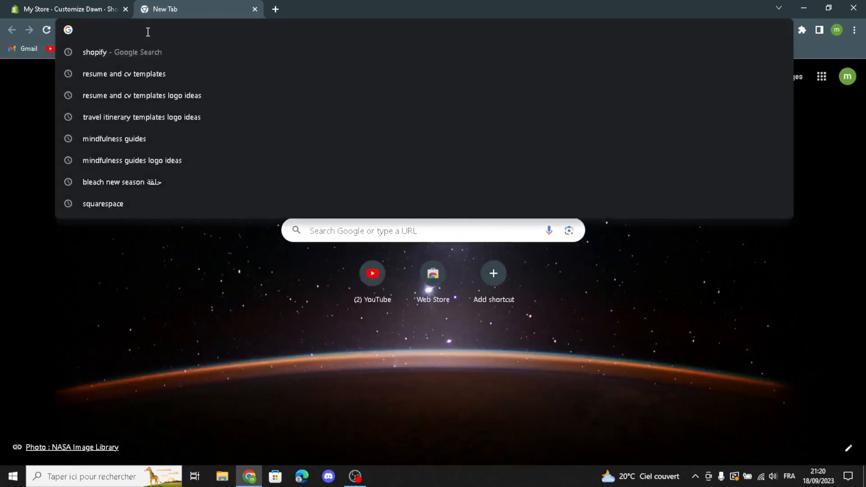
{"action": "type", "text": "digi"}
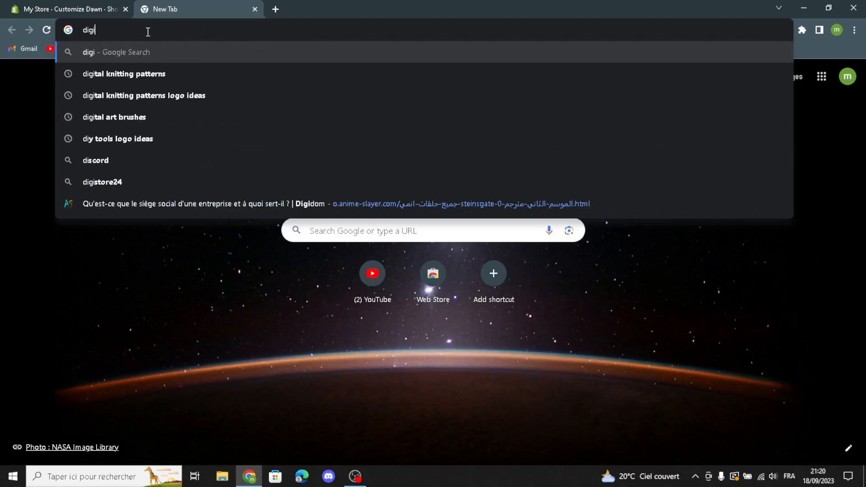
{"action": "type", "text": "tal pla"}
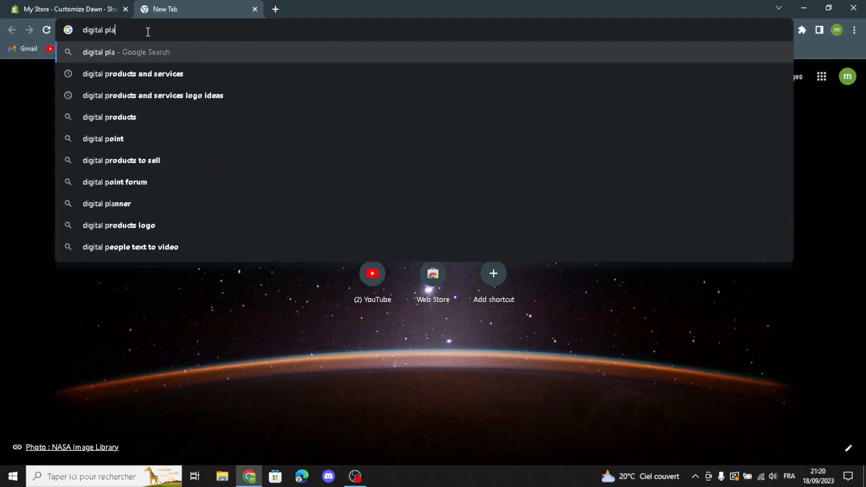
{"action": "type", "text": "nner"}
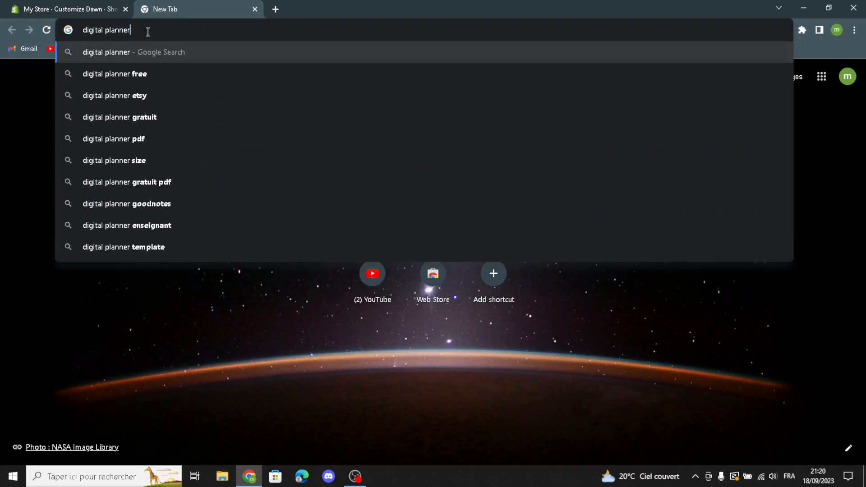
{"action": "type", "text": "s and ca"}
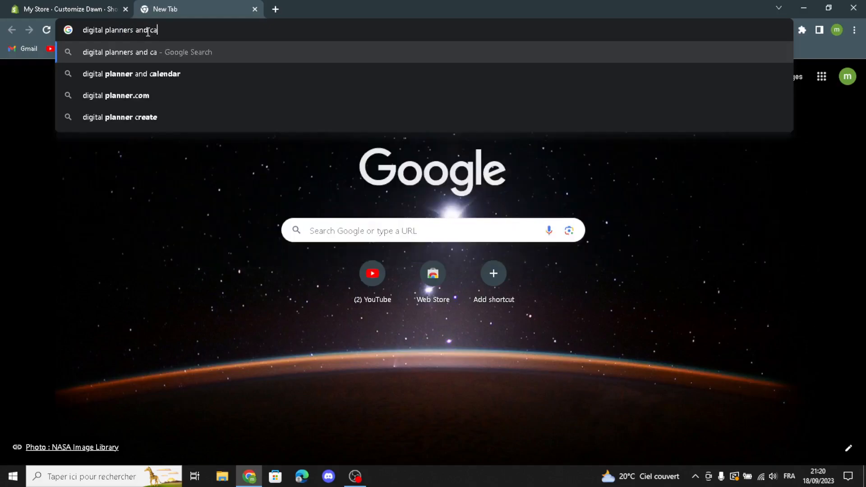
{"action": "type", "text": "len"}
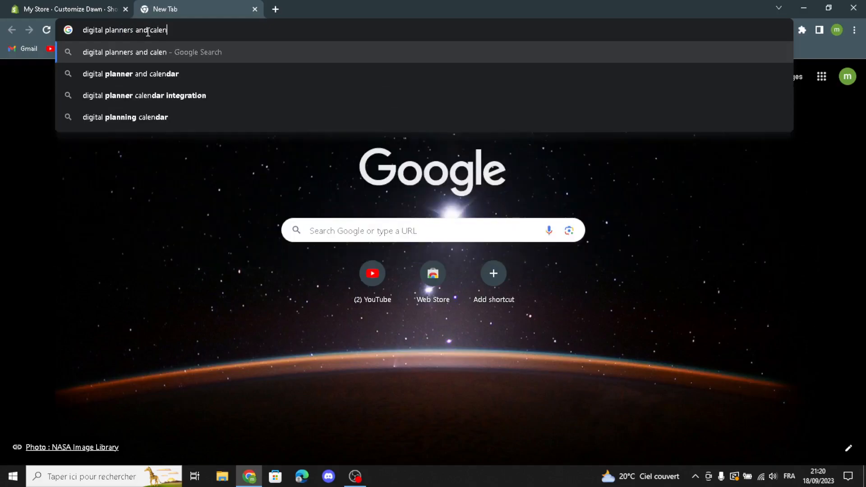
{"action": "type", "text": "es"}
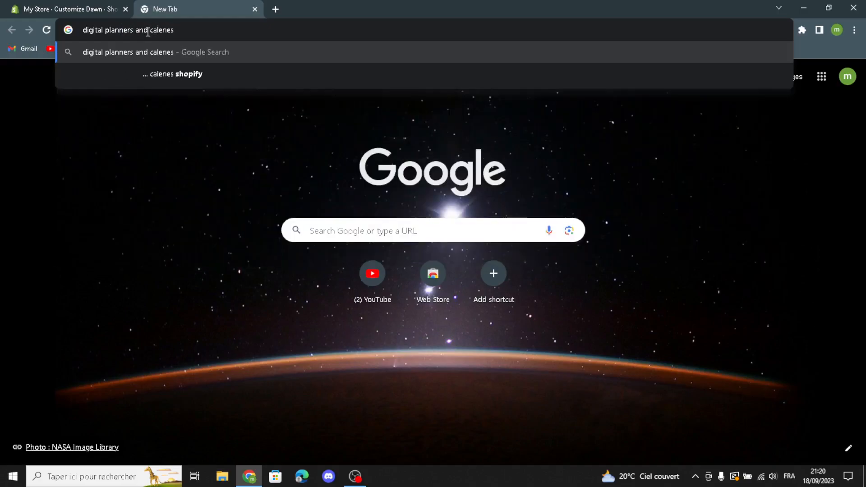
{"action": "key", "text": "BackSpace"}
{"action": "type", "text": "dars "}
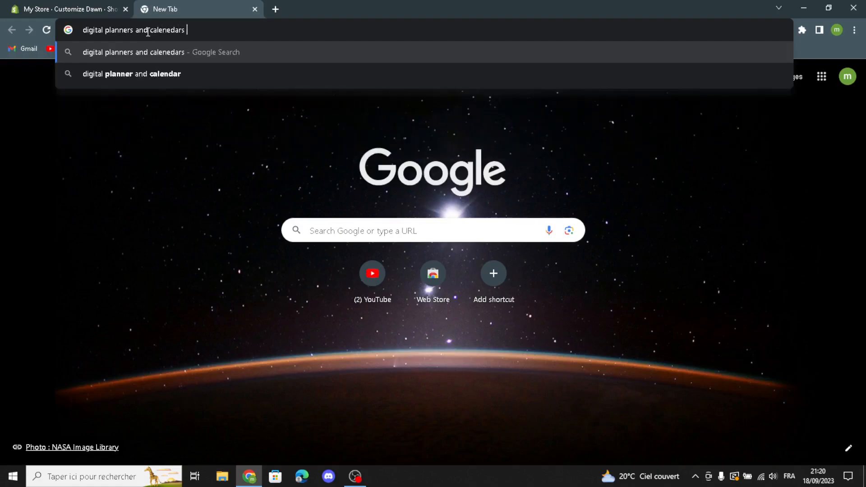
{"action": "type", "text": "logo ideas$"}
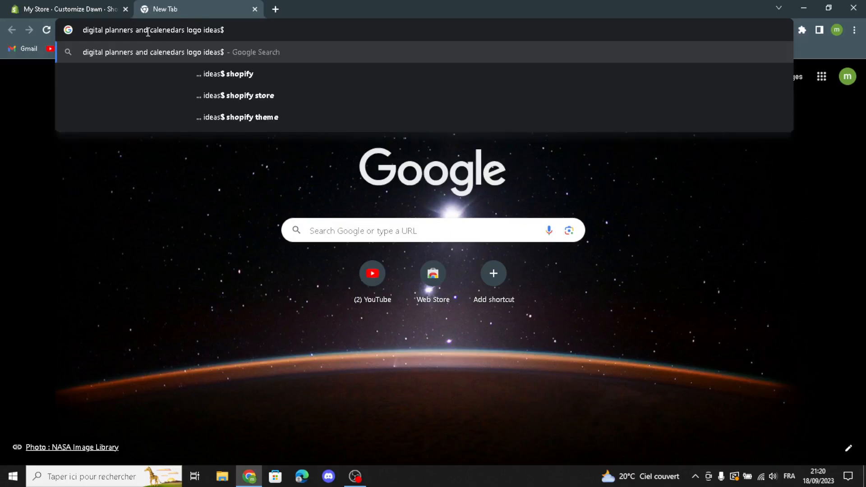
{"action": "key", "text": "BackSpace"}
{"action": "key", "text": "Return"}
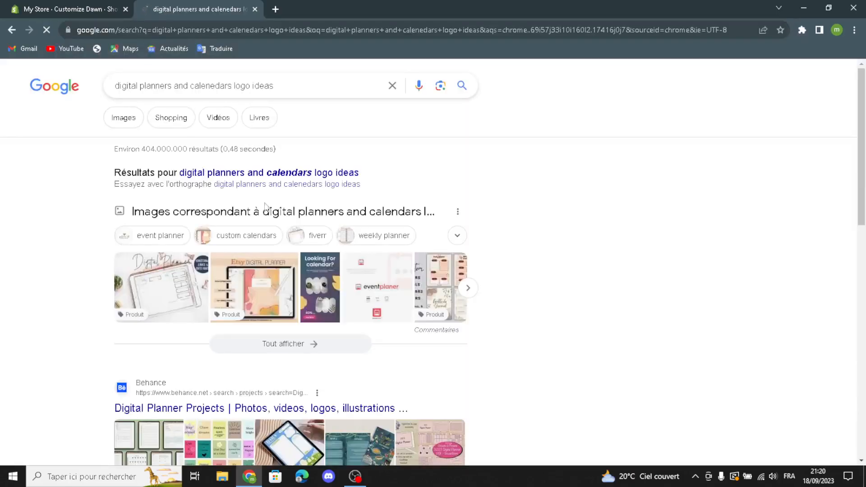
{"action": "left_click", "coordinate": [300, 172]}
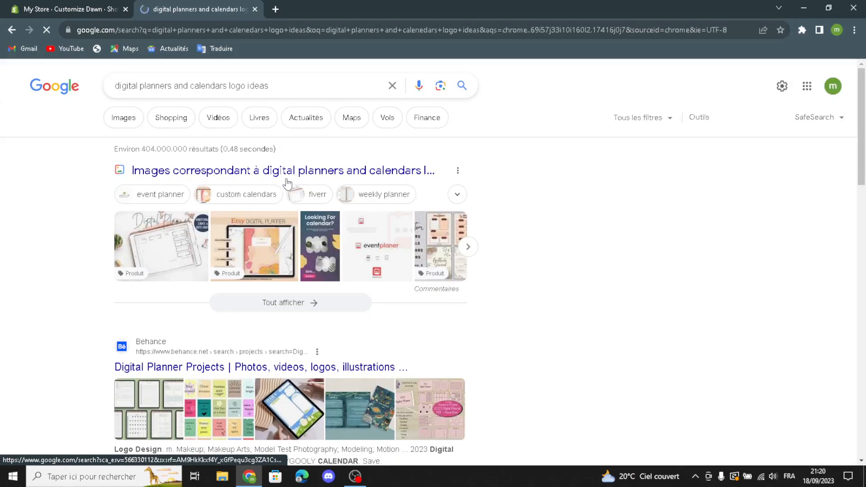
From the image results, upload the round black-and-white "Digital Planner 24/7" picture as the header logo, and return to the section list.
{"action": "scroll", "coordinate": [300, 264], "scroll_direction": "down", "scroll_amount": 3}
{"action": "scroll", "coordinate": [251, 168], "scroll_direction": "up", "scroll_amount": 3}
{"action": "left_click", "coordinate": [124, 118]}
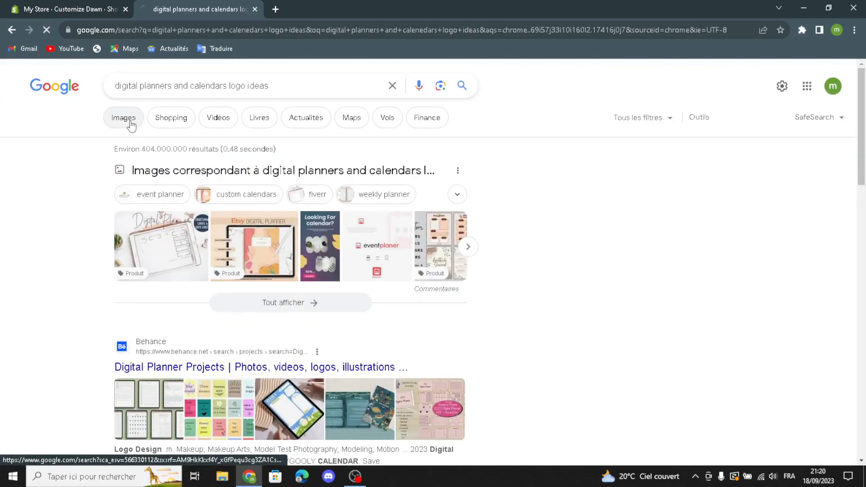
{"action": "scroll", "coordinate": [446, 194], "scroll_direction": "down", "scroll_amount": 10}
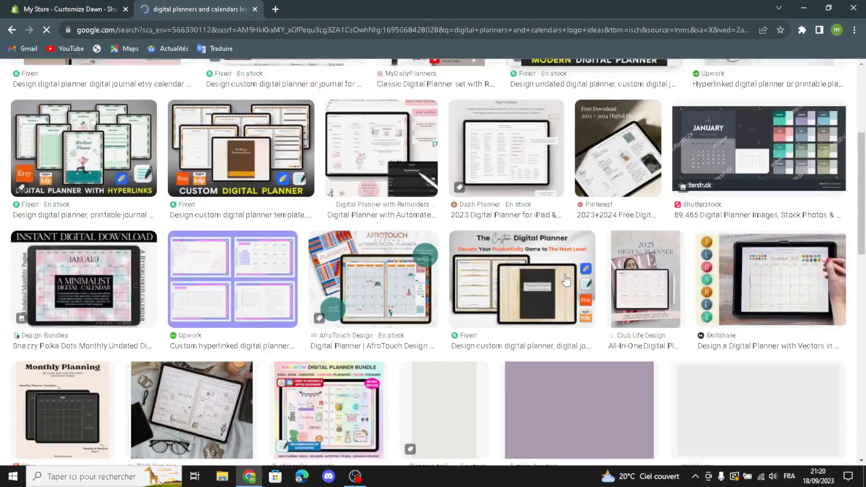
{"action": "scroll", "coordinate": [629, 318], "scroll_direction": "down", "scroll_amount": 12}
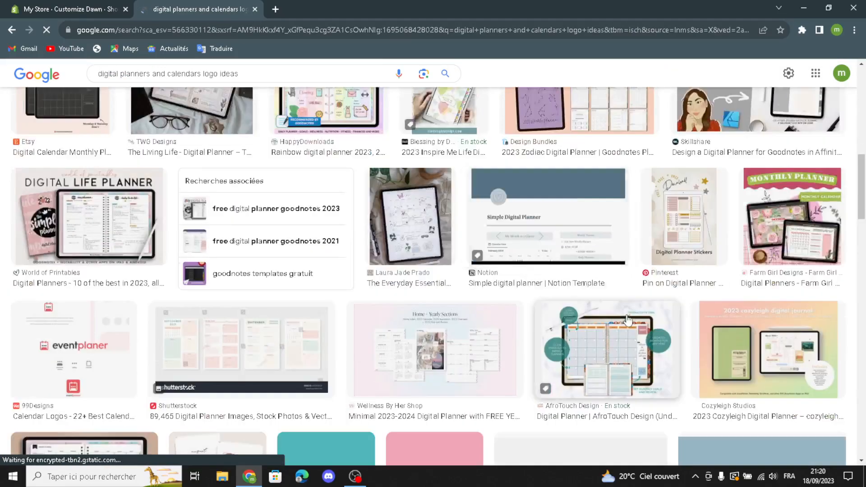
{"action": "scroll", "coordinate": [434, 351], "scroll_direction": "down", "scroll_amount": 10}
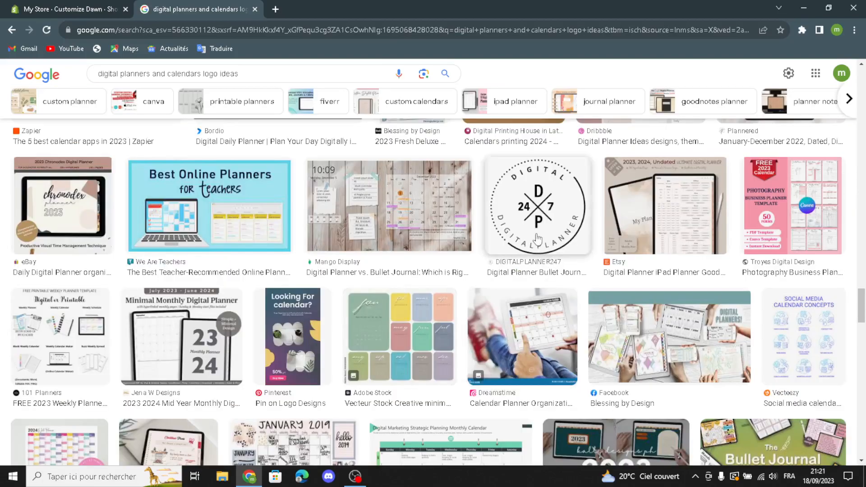
{"action": "left_click_drag", "start_coordinate": [536, 229], "coordinate": [464, 263]}
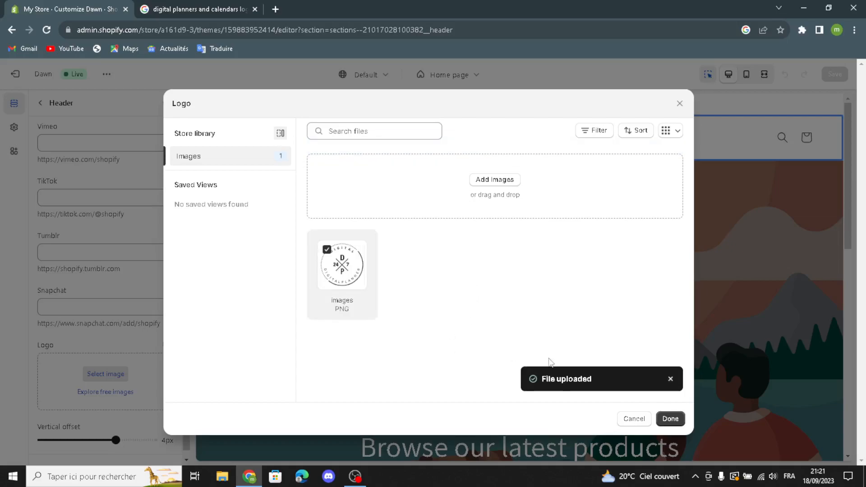
{"action": "left_click", "coordinate": [668, 418]}
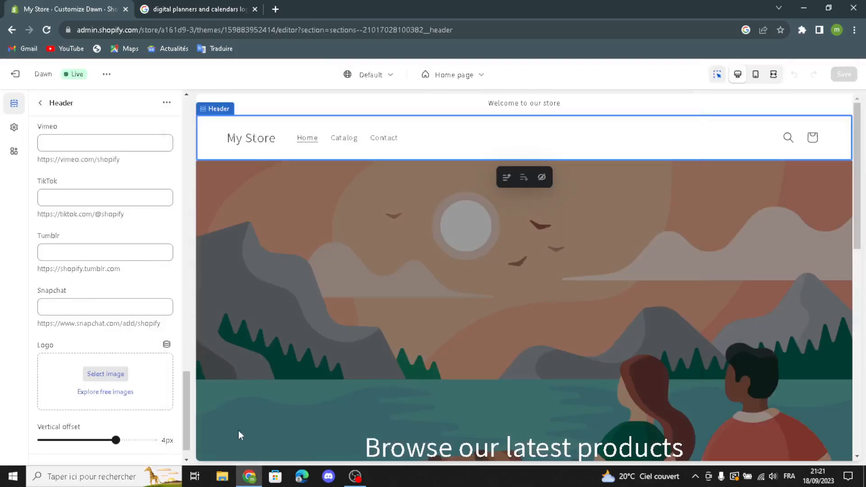
{"action": "scroll", "coordinate": [67, 330], "scroll_direction": "down", "scroll_amount": 3}
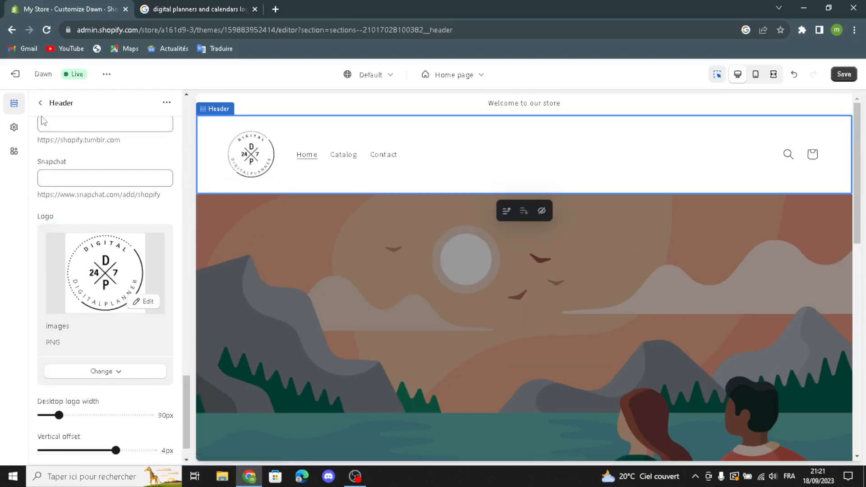
{"action": "left_click", "coordinate": [41, 103]}
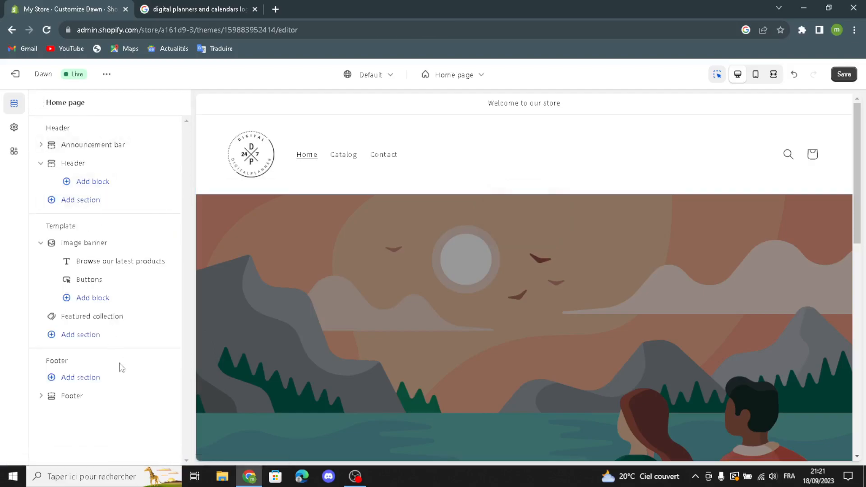
Start selecting the Image banner's first image, and search Google Images for "digital planners and calendars".
{"action": "left_click", "coordinate": [84, 243]}
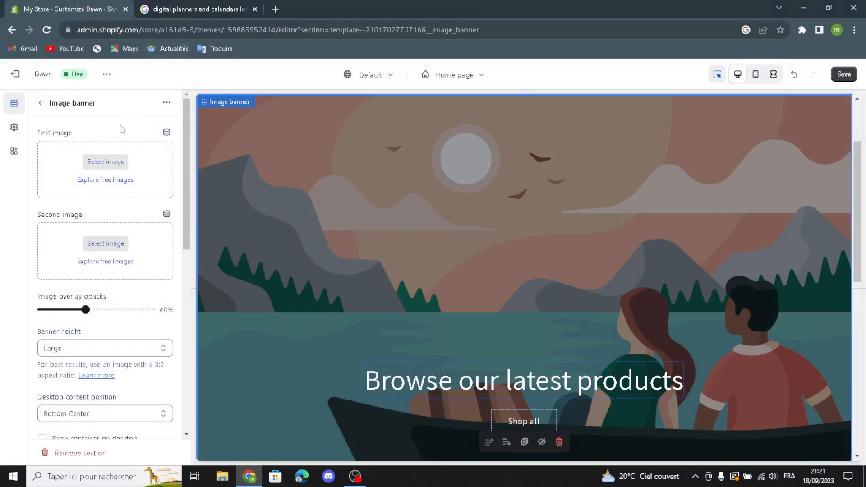
{"action": "left_click", "coordinate": [104, 162]}
{"action": "key", "text": "ctrl+Tab"}
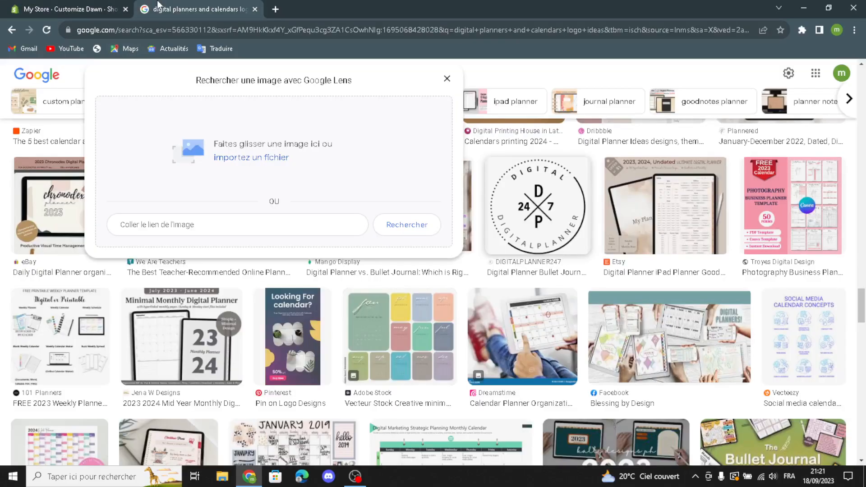
{"action": "left_click", "coordinate": [445, 86]}
{"action": "left_click_drag", "start_coordinate": [238, 75], "coordinate": [202, 100]}
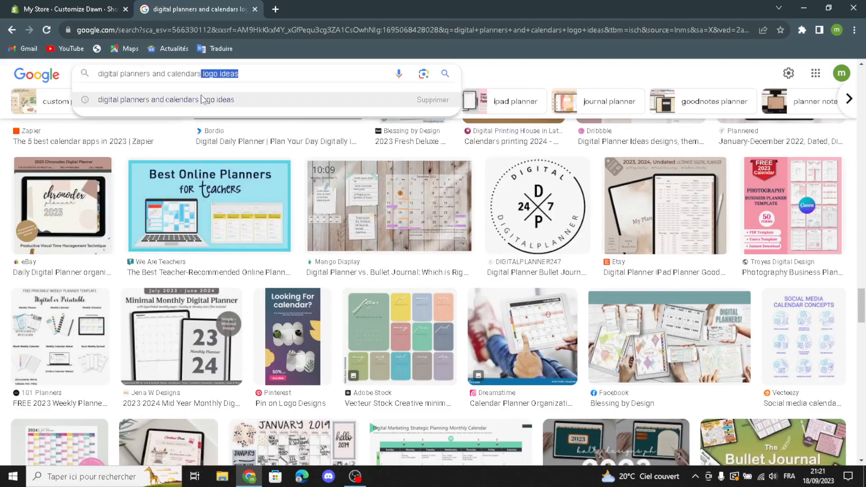
{"action": "key", "text": "BackSpace"}
{"action": "key", "text": "Return"}
{"action": "scroll", "coordinate": [197, 205], "scroll_direction": "down", "scroll_amount": 1}
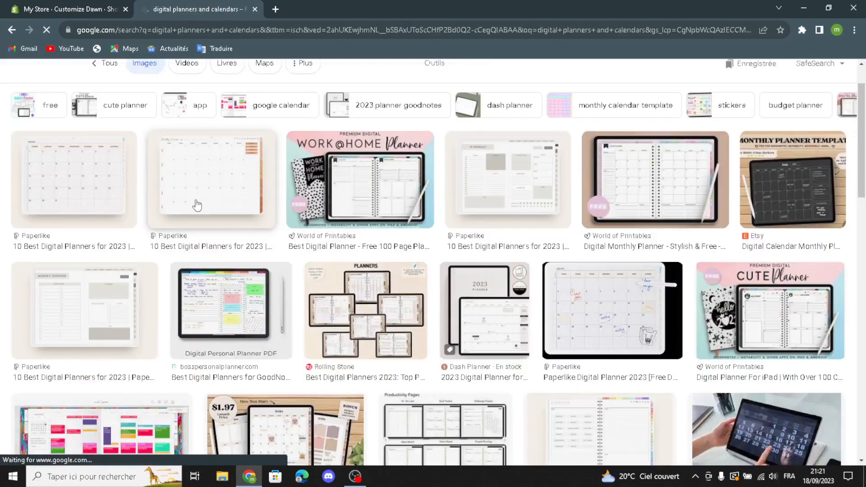
From the image results, upload the best_digital_planner_for_2022_header picture of a tablet planner as the Image banner's first image.
{"action": "scroll", "coordinate": [197, 206], "scroll_direction": "down", "scroll_amount": 5}
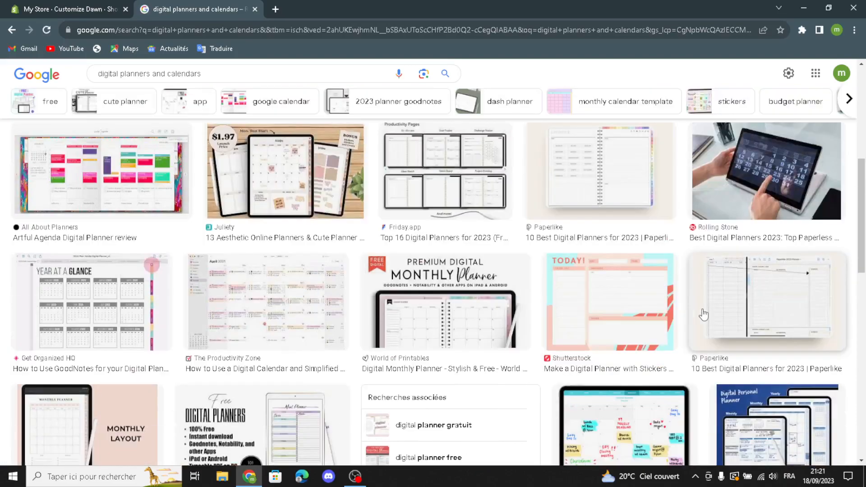
{"action": "left_click", "coordinate": [784, 193]}
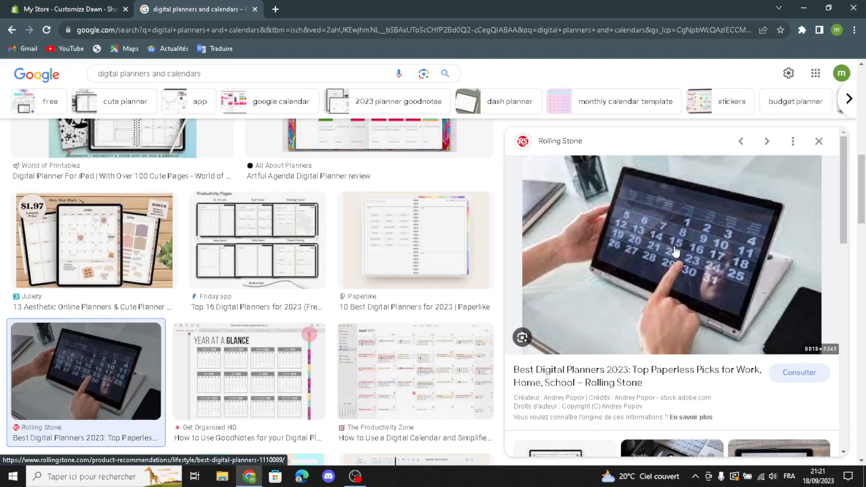
{"action": "left_click_drag", "start_coordinate": [675, 252], "coordinate": [391, 321]}
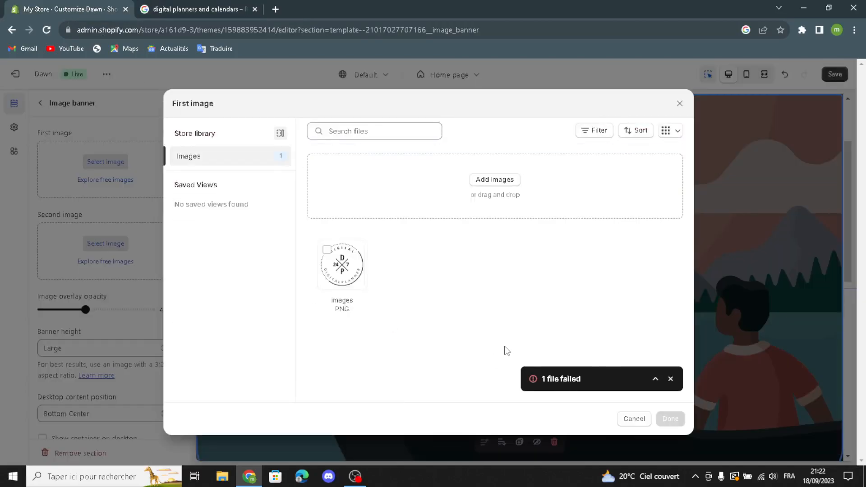
{"action": "left_click", "coordinate": [670, 418]}
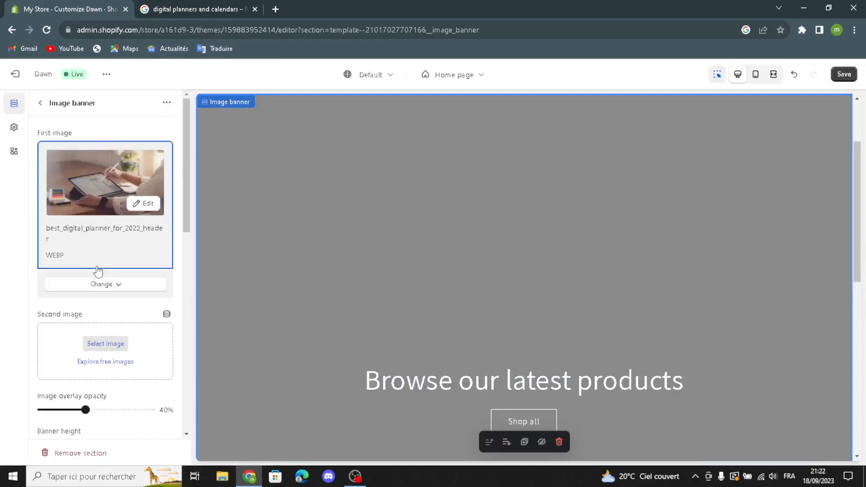
Review the Image banner's height and desktop content position choices, and enable its container on desktop.
{"action": "scroll", "coordinate": [98, 271], "scroll_direction": "down", "scroll_amount": 2}
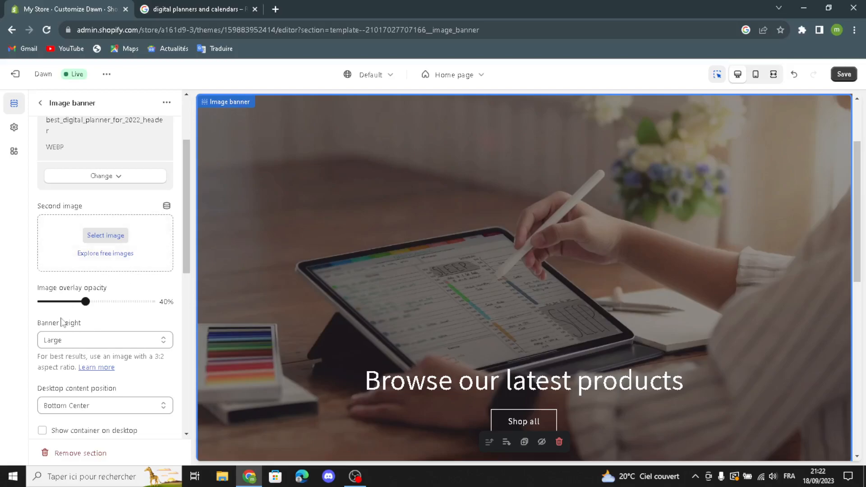
{"action": "left_click", "coordinate": [49, 345]}
{"action": "scroll", "coordinate": [56, 344], "scroll_direction": "down", "scroll_amount": 2}
{"action": "left_click", "coordinate": [63, 298]}
{"action": "left_click", "coordinate": [65, 301]}
{"action": "left_click", "coordinate": [42, 322]}
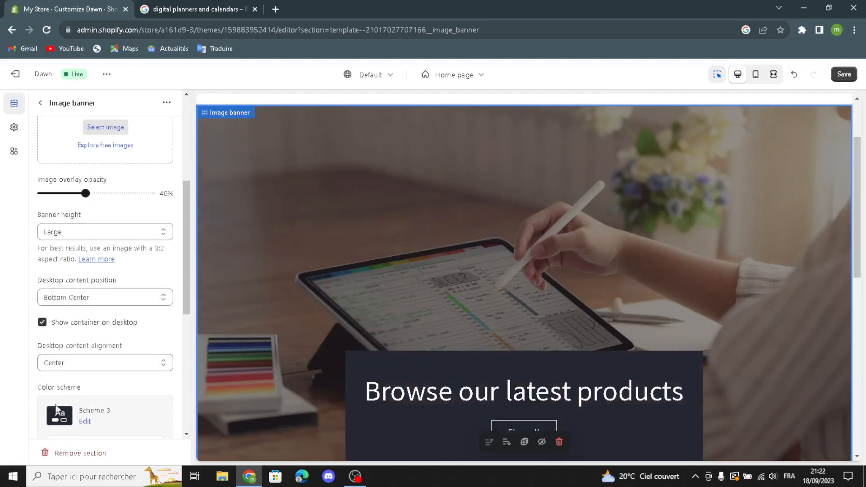
Review the Image banner's desktop and mobile content alignment choices, color scheme and image behavior setting.
{"action": "left_click", "coordinate": [63, 366]}
{"action": "left_click", "coordinate": [62, 370]}
{"action": "scroll", "coordinate": [62, 370], "scroll_direction": "down", "scroll_amount": 4}
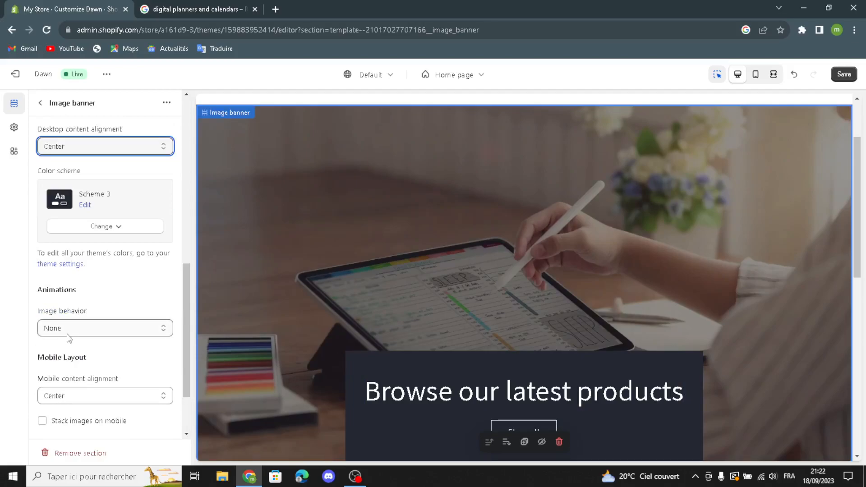
{"action": "left_click", "coordinate": [64, 397]}
{"action": "left_click", "coordinate": [63, 399]}
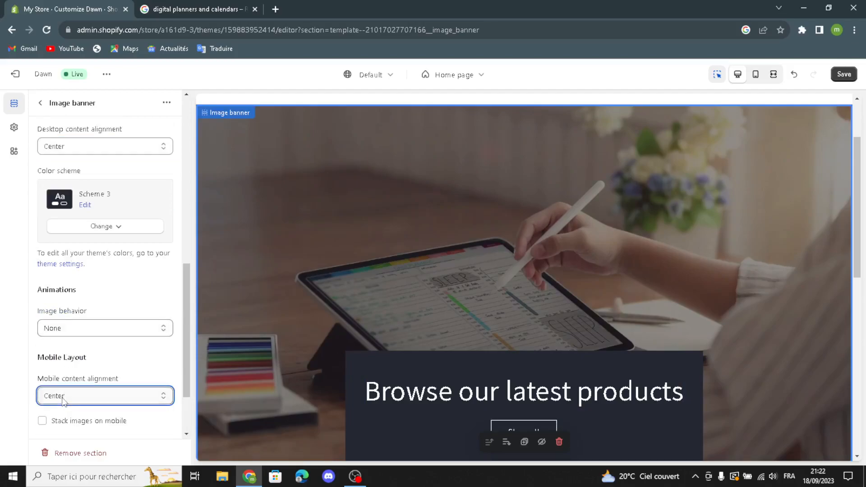
Enable image stacking and the container on mobile for the Image banner, and return to the section list.
{"action": "scroll", "coordinate": [63, 399], "scroll_direction": "down", "scroll_amount": 2}
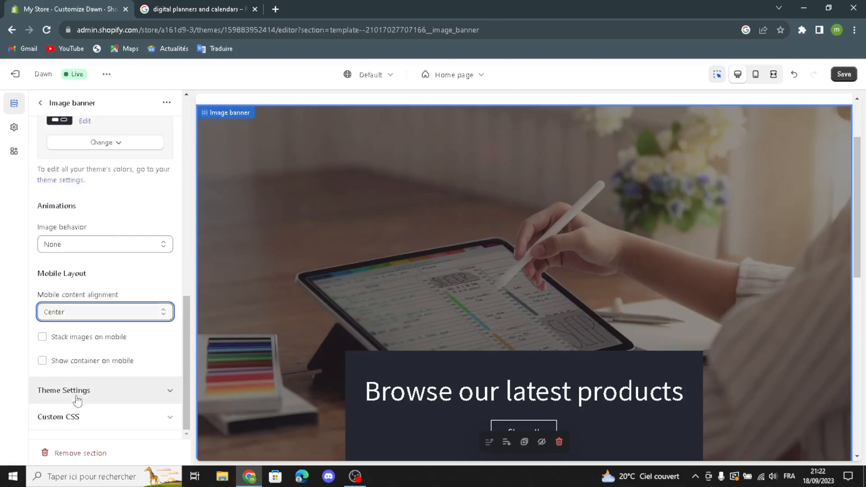
{"action": "left_click", "coordinate": [42, 336]}
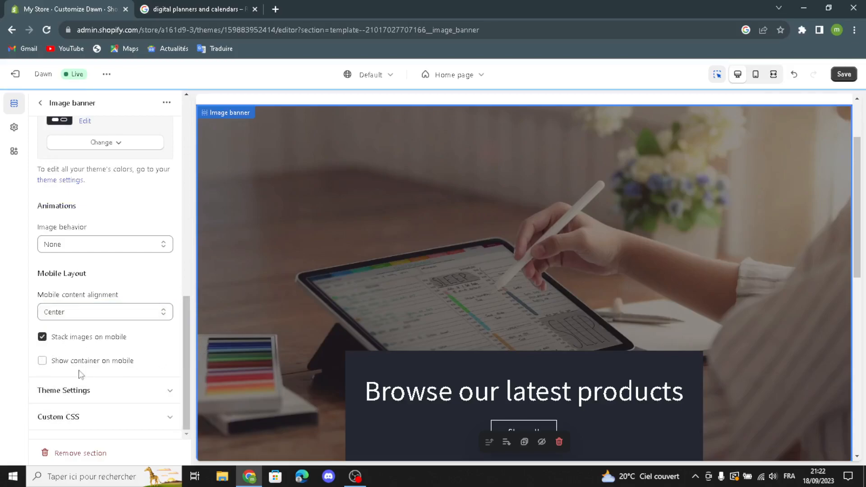
{"action": "left_click", "coordinate": [43, 362]}
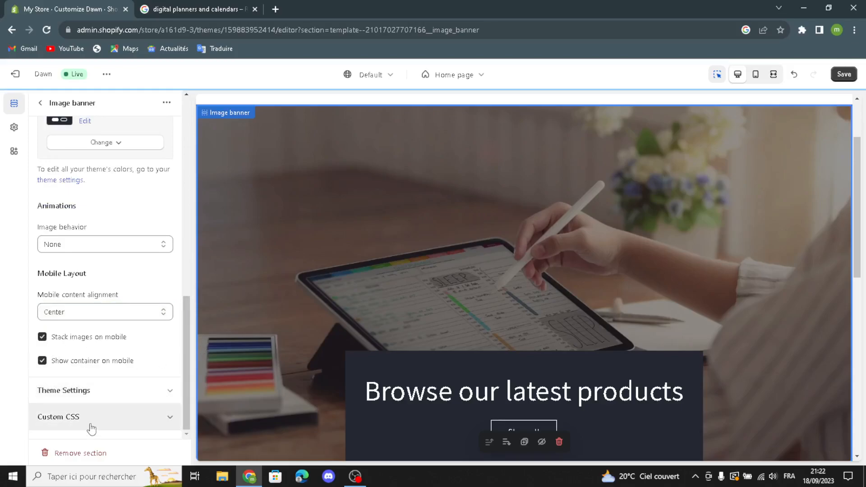
{"action": "left_click", "coordinate": [41, 103]}
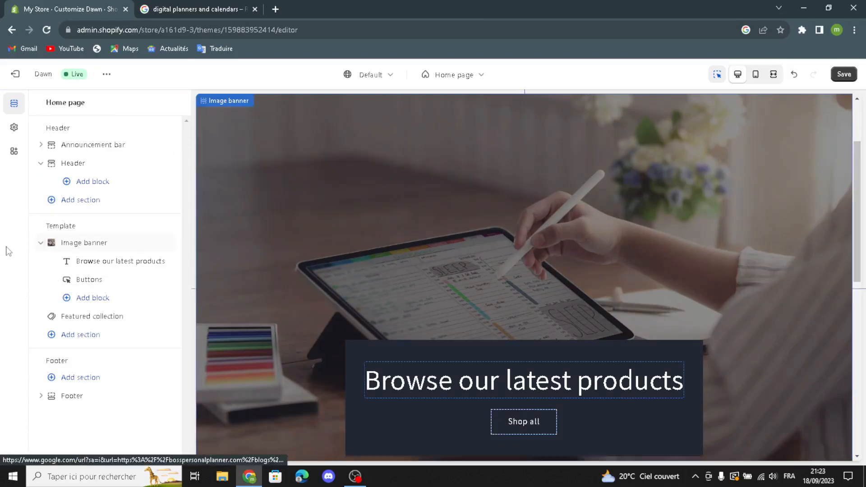
Generate the banner heading from "digital planners and calendars" and apply the suggestion "Stay Organized with Digital Planners and Calendars.".
{"action": "left_click", "coordinate": [88, 260]}
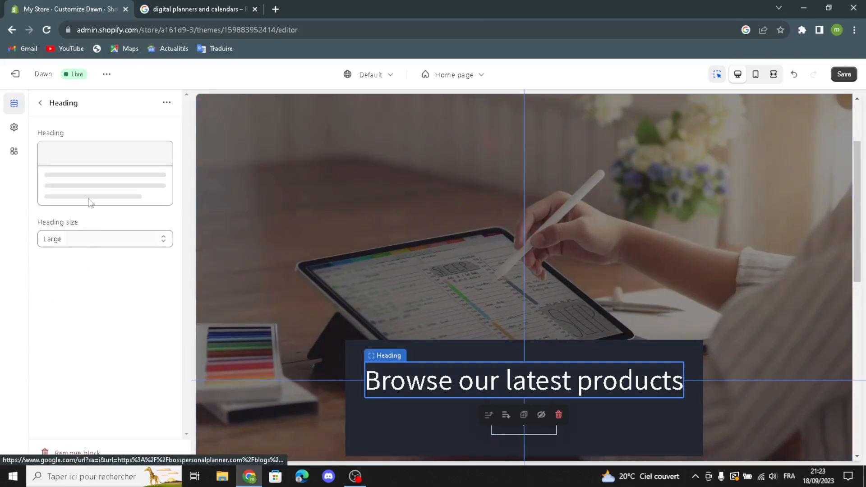
{"action": "left_click", "coordinate": [47, 153]}
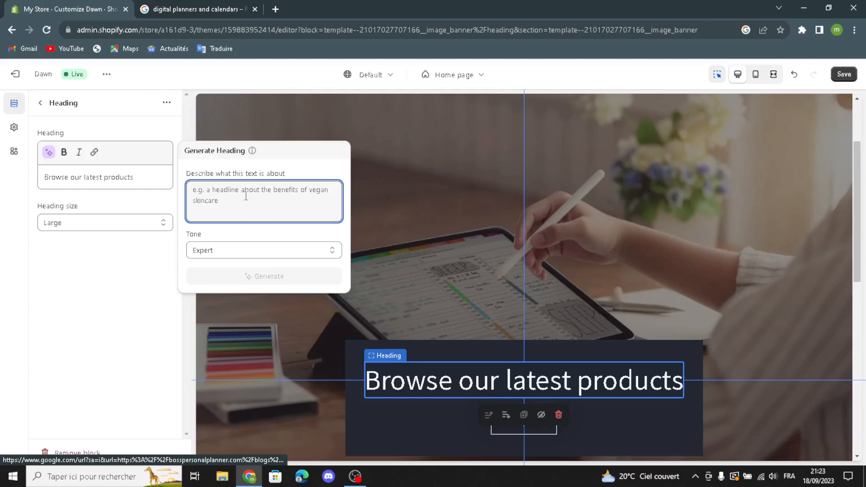
{"action": "type", "text": "digit"}
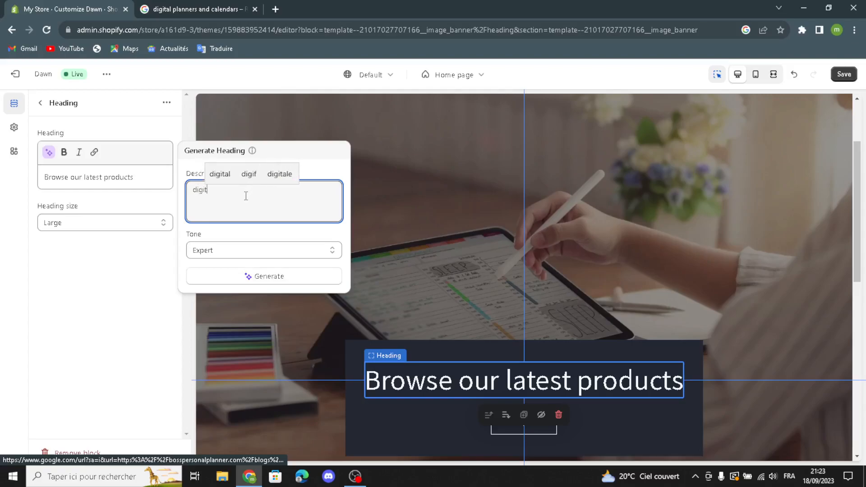
{"action": "type", "text": "al pla"}
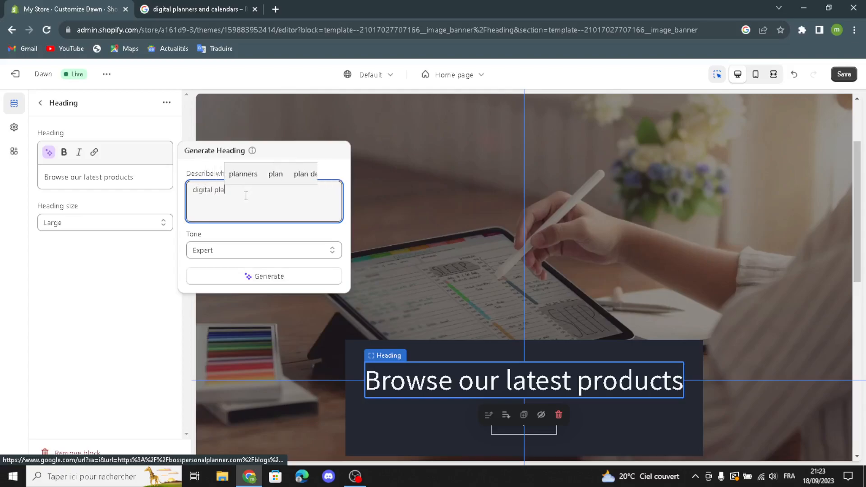
{"action": "type", "text": "nners an"}
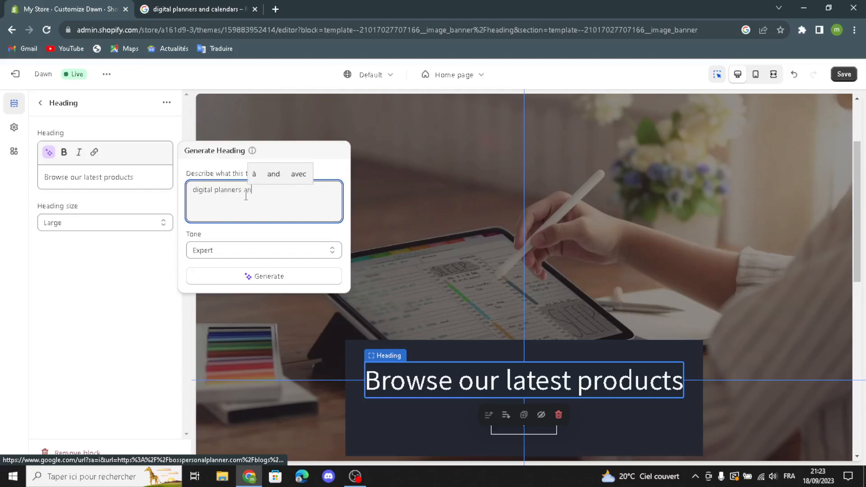
{"action": "type", "text": "d calend"}
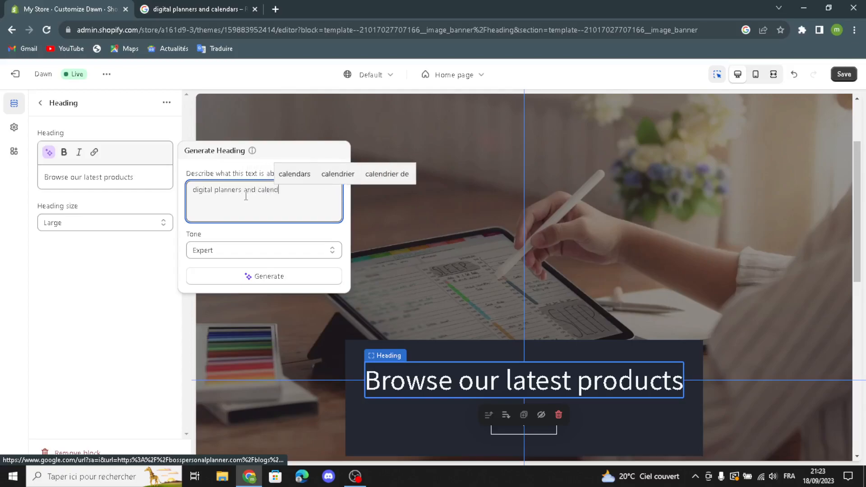
{"action": "type", "text": "ars"}
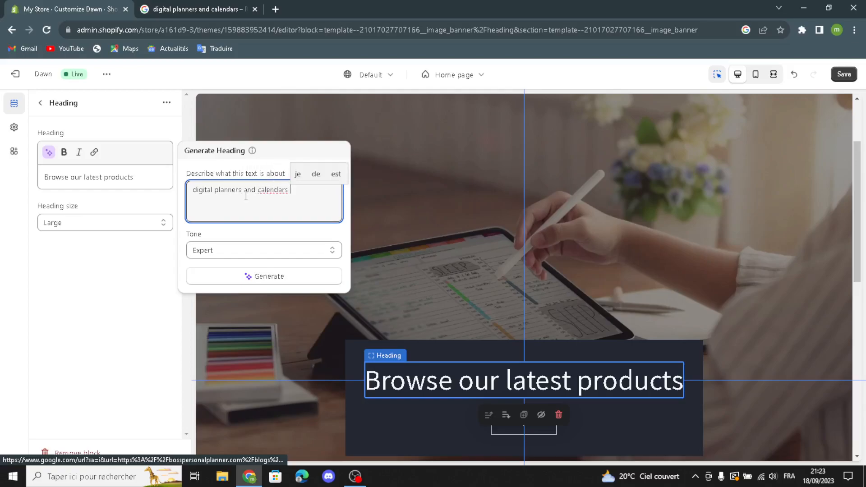
{"action": "left_click", "coordinate": [265, 277]}
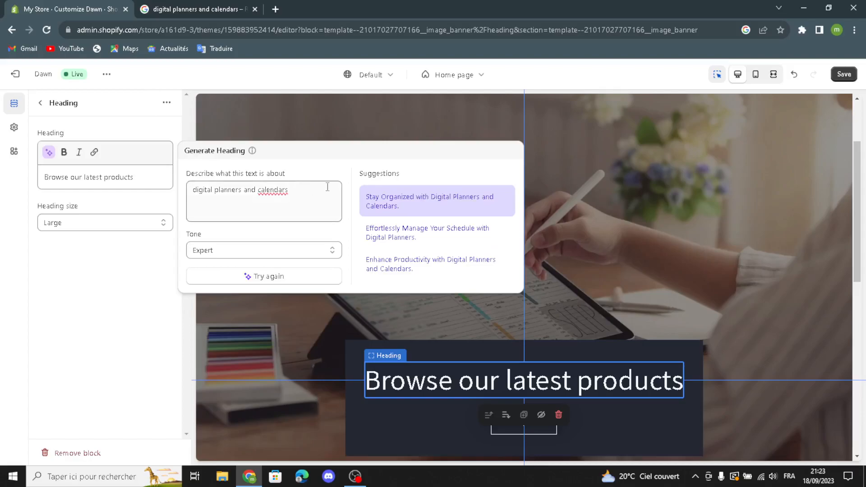
{"action": "left_click", "coordinate": [387, 203]}
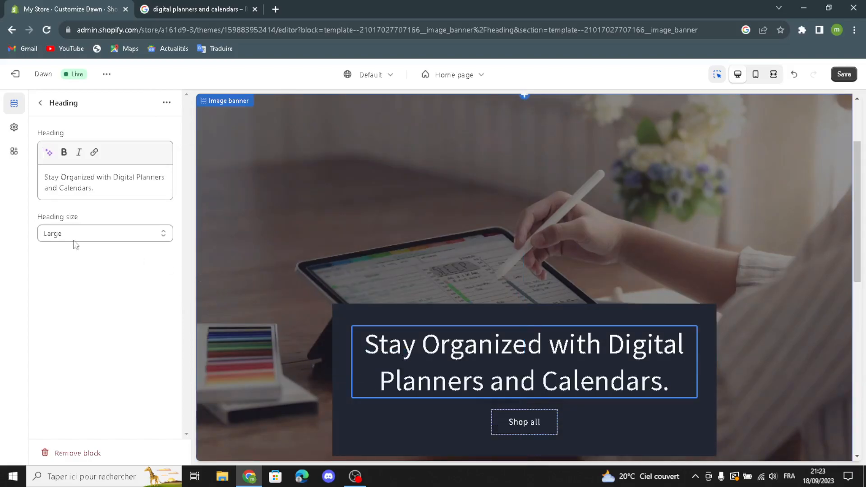
Set the banner heading's size to Medium and return to the section list.
{"action": "left_click", "coordinate": [120, 240]}
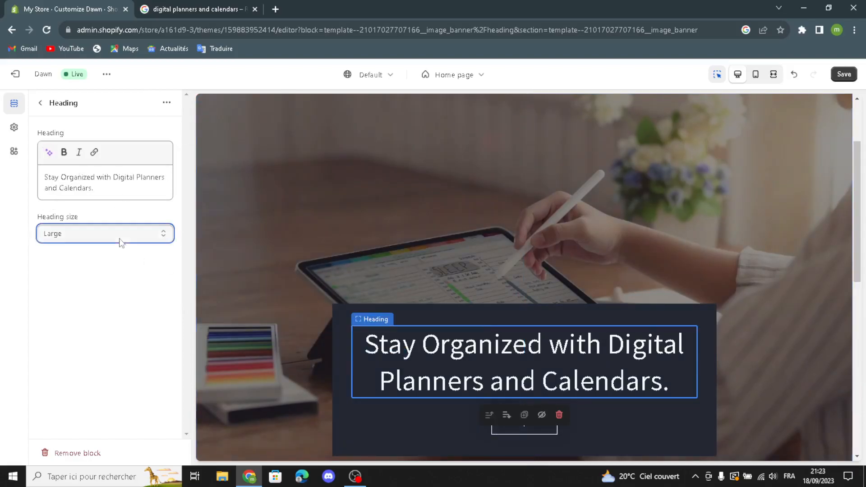
{"action": "left_click", "coordinate": [62, 257]}
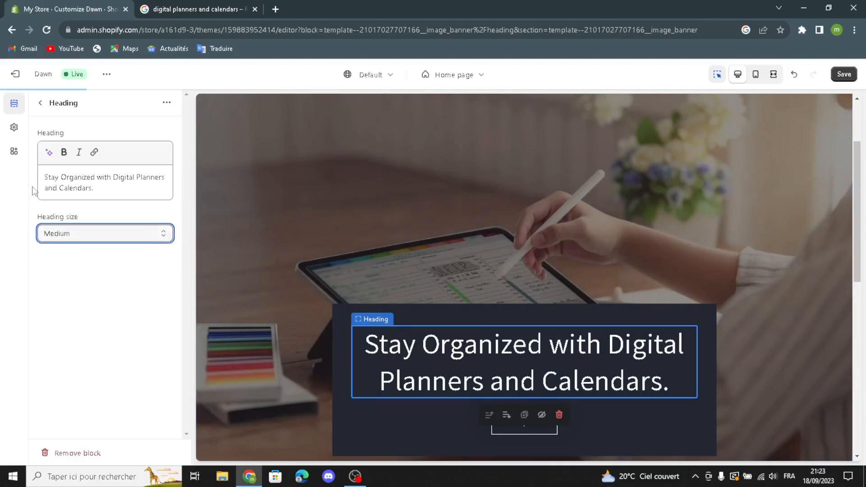
{"action": "left_click", "coordinate": [40, 103]}
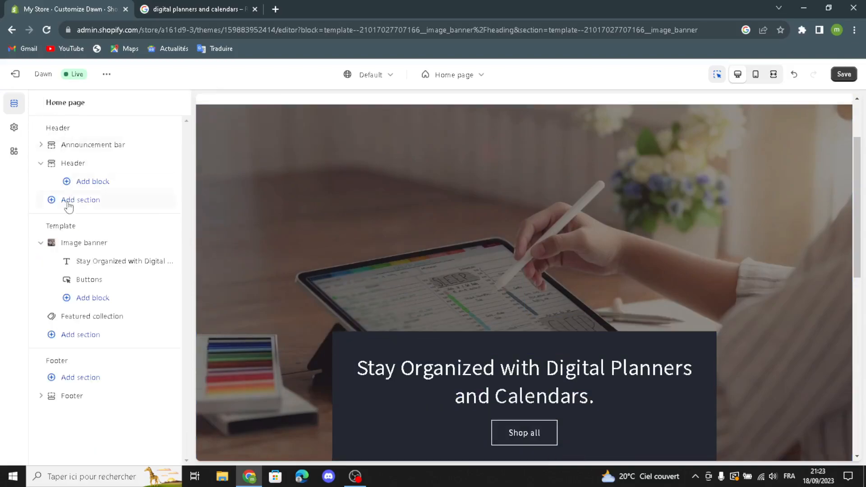
Examine the banner's Buttons block, including the first button's label, link choices and outline style, and return to the section list.
{"action": "left_click", "coordinate": [100, 281]}
{"action": "left_click_drag", "start_coordinate": [89, 147], "coordinate": [29, 164]}
{"action": "left_click", "coordinate": [103, 145]}
{"action": "left_click", "coordinate": [134, 202]}
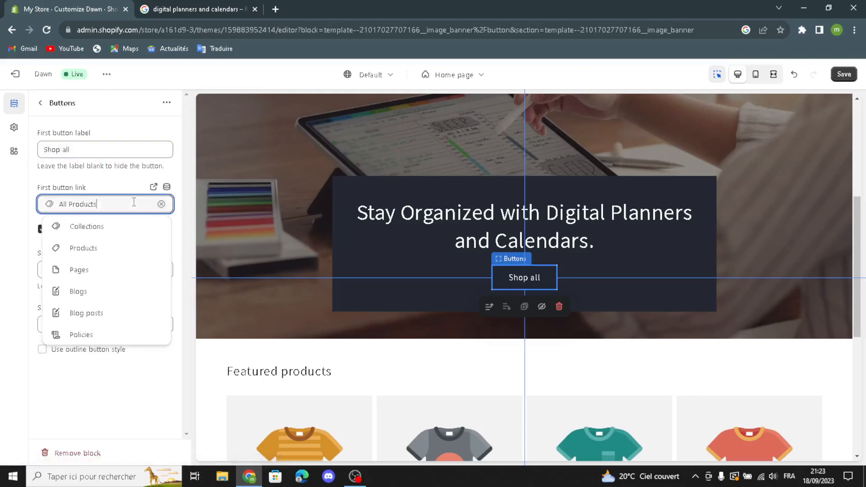
{"action": "left_click", "coordinate": [113, 178]}
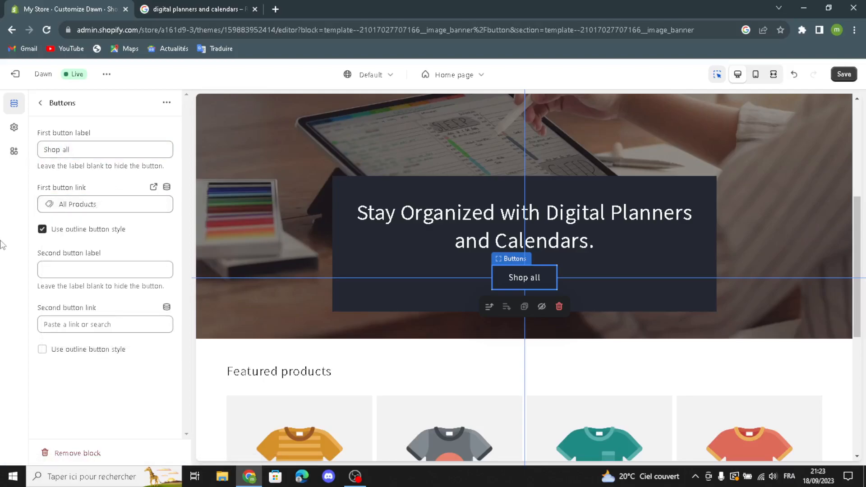
{"action": "left_click", "coordinate": [43, 229]}
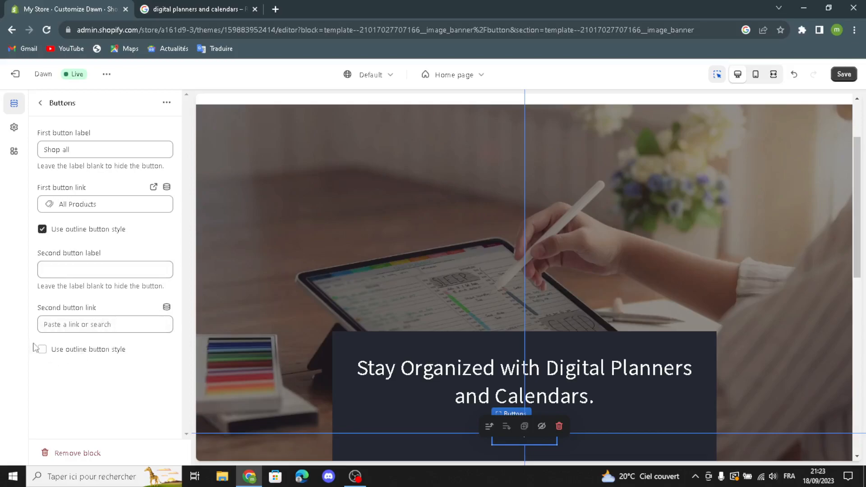
{"action": "left_click", "coordinate": [39, 104]}
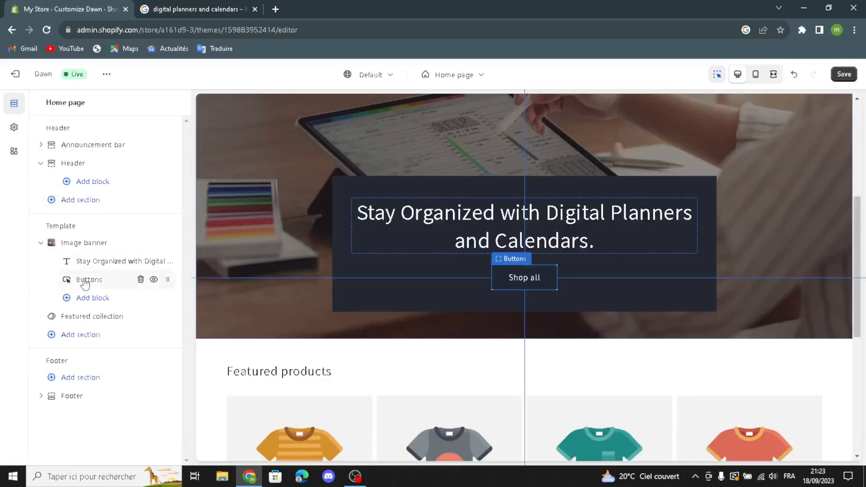
{"action": "left_click", "coordinate": [84, 280]}
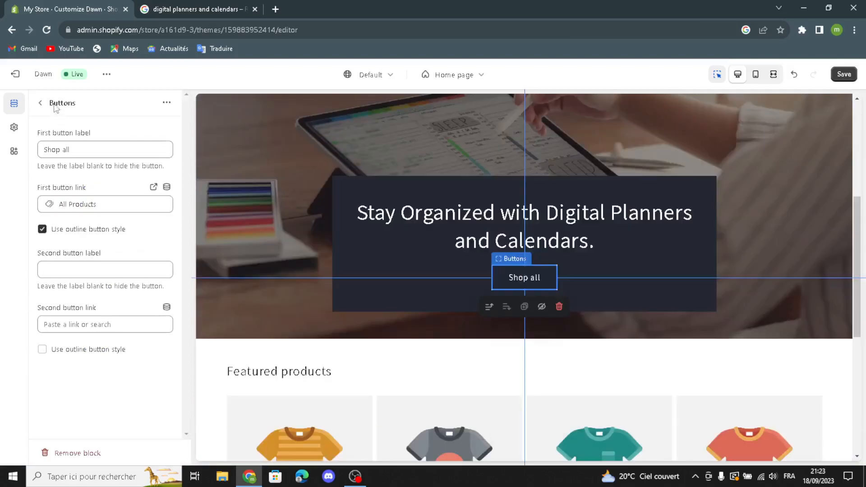
{"action": "left_click", "coordinate": [41, 104]}
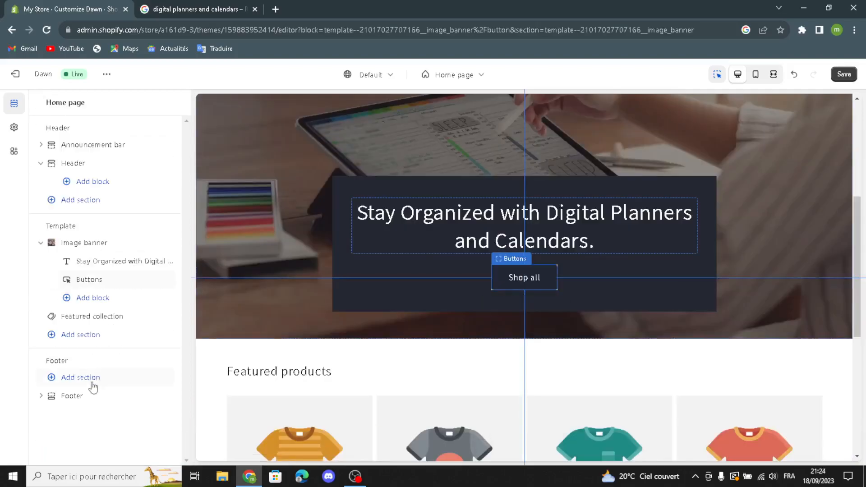
Generate the Featured collection heading from "digital planners and calendars" and apply the suggestion "Stay organized with the digital planners and calendars you need.".
{"action": "left_click", "coordinate": [81, 320]}
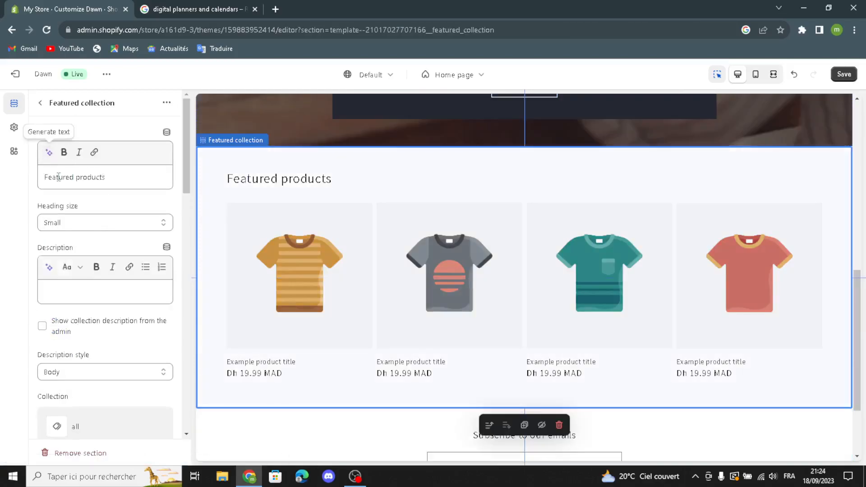
{"action": "left_click", "coordinate": [48, 152]}
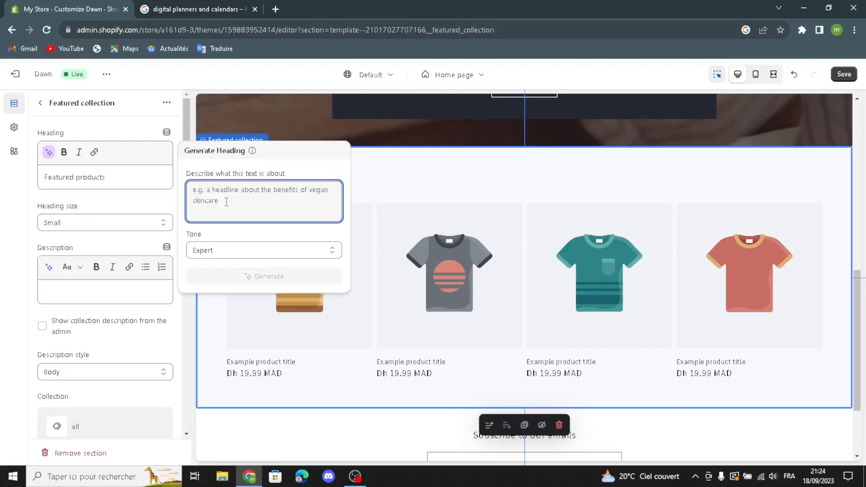
{"action": "type", "text": "pla"}
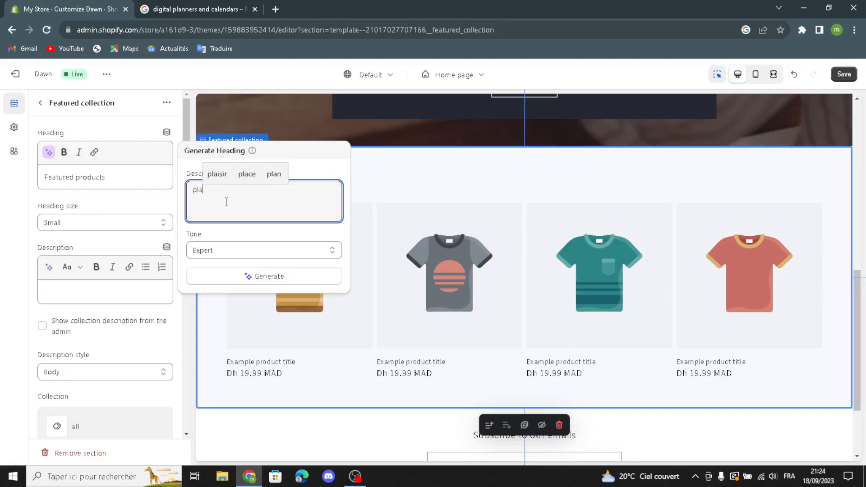
{"action": "type", "text": "nners an"}
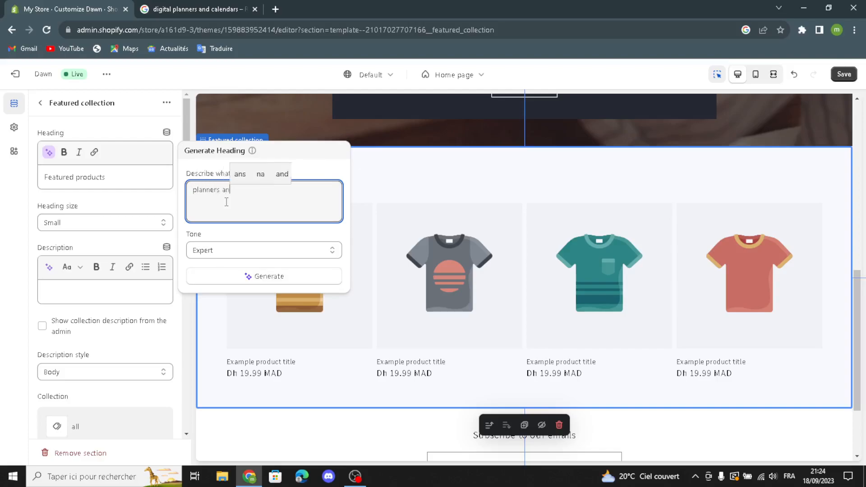
{"action": "type", "text": "d ca"}
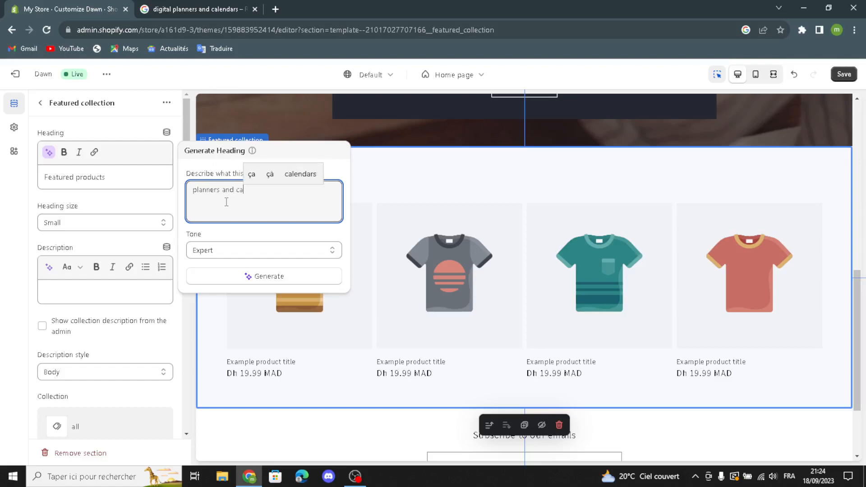
{"action": "type", "text": "lendars"}
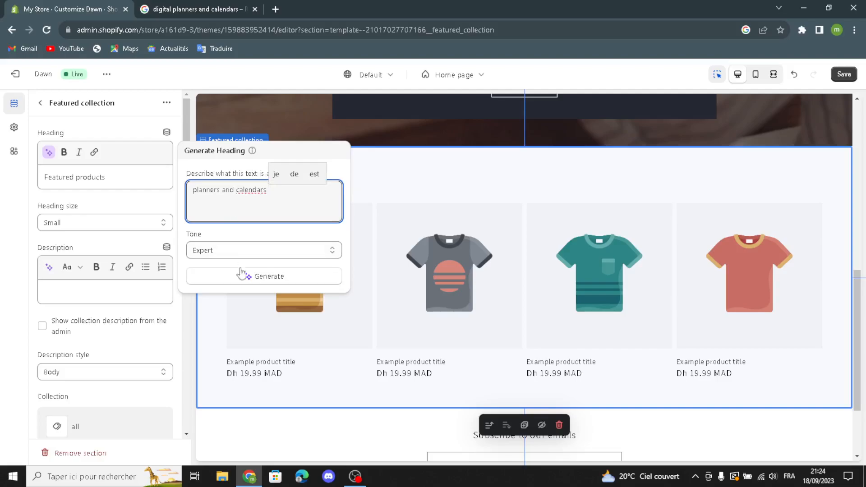
{"action": "left_click", "coordinate": [189, 190]}
{"action": "type", "text": "digital"}
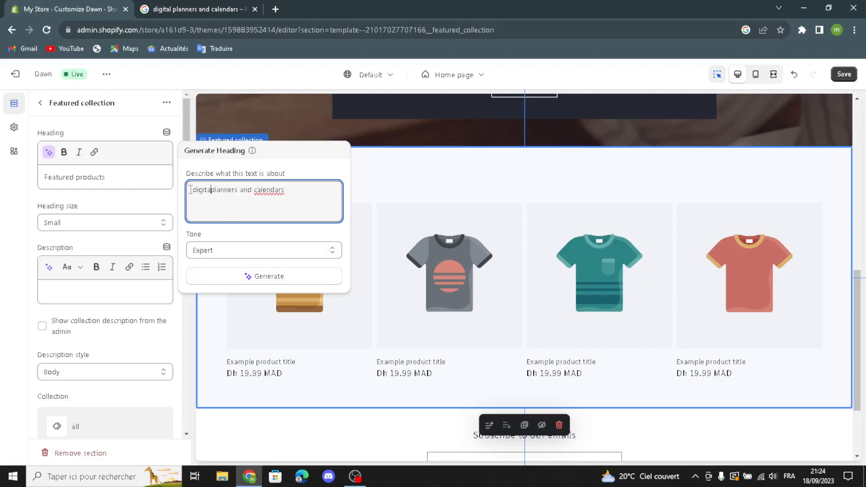
{"action": "key", "text": "Return"}
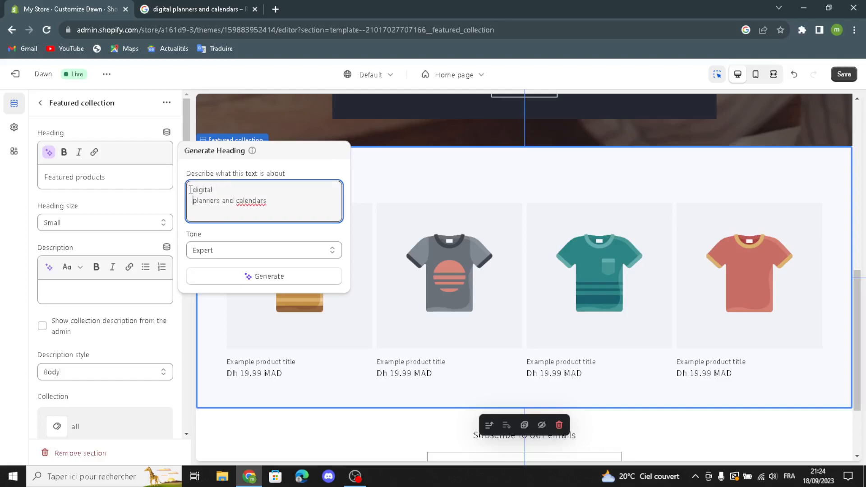
{"action": "key", "text": "BackSpace"}
{"action": "left_click", "coordinate": [227, 280]}
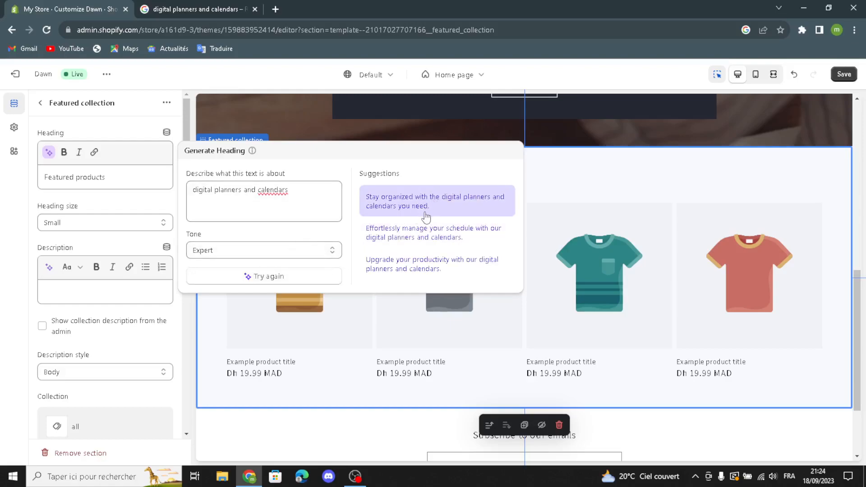
{"action": "left_click", "coordinate": [425, 216]}
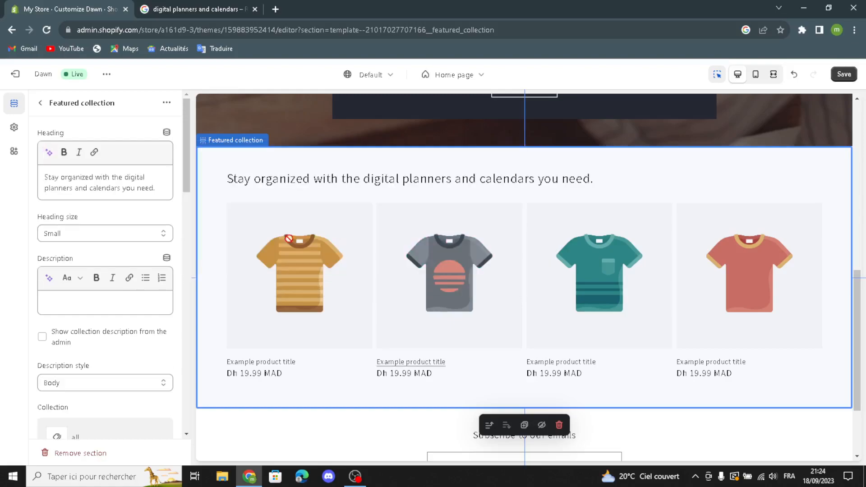
Set the Featured collection's heading size to Medium and show the collection description from the admin.
{"action": "left_click", "coordinate": [90, 235]}
{"action": "left_click", "coordinate": [80, 253]}
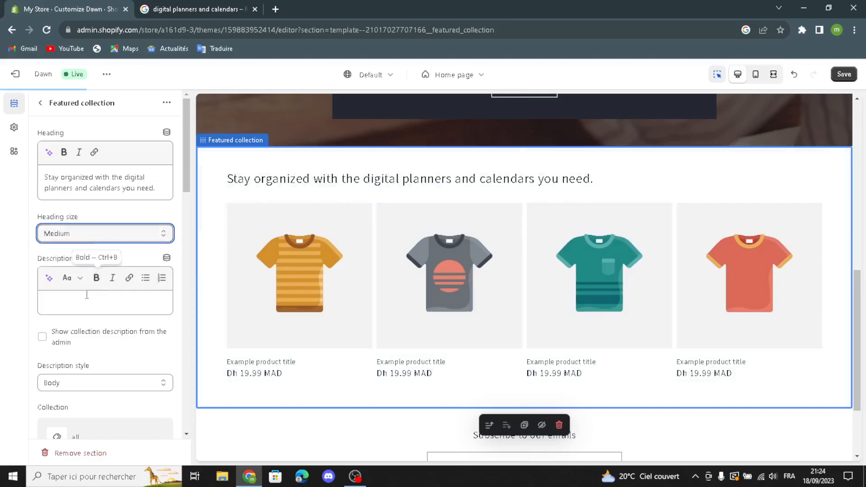
{"action": "left_click", "coordinate": [51, 279]}
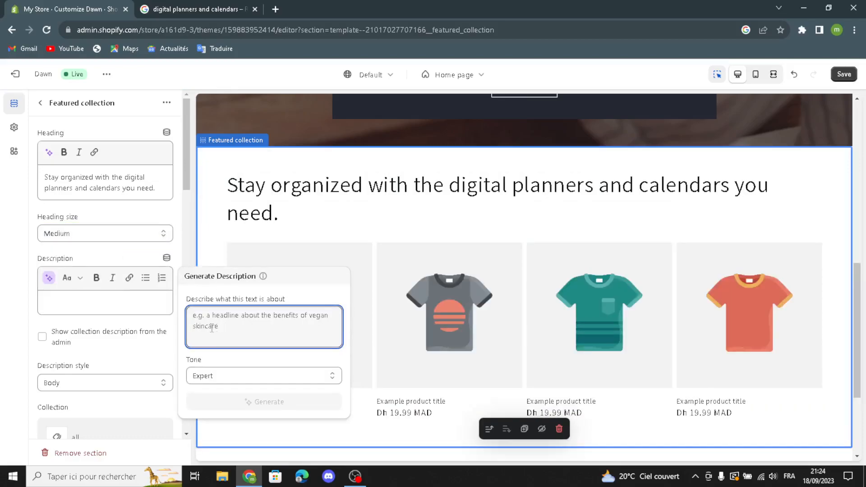
{"action": "left_click", "coordinate": [2, 282]}
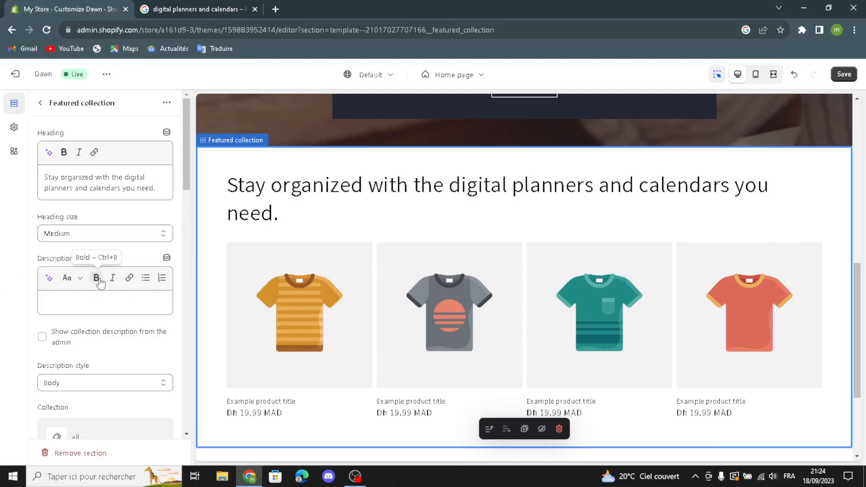
{"action": "left_click", "coordinate": [43, 342]}
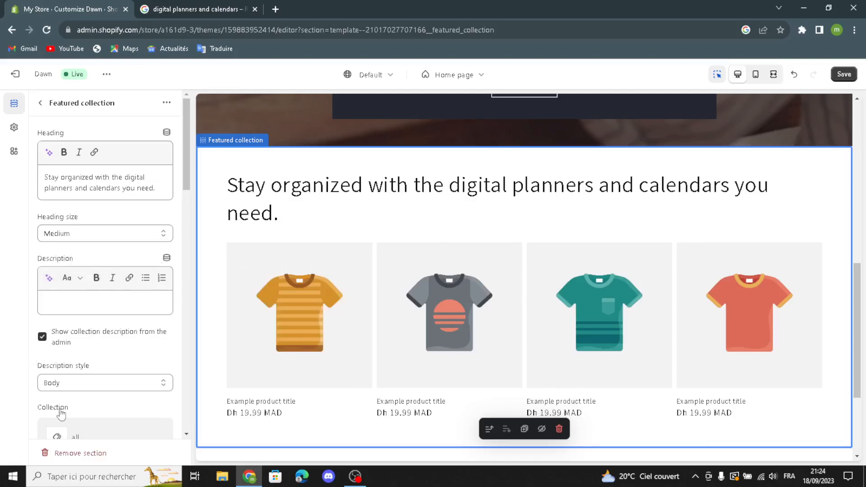
Make the Featured collection's products full width and try out the carousel on desktop.
{"action": "left_click", "coordinate": [57, 383]}
{"action": "left_click", "coordinate": [55, 383]}
{"action": "scroll", "coordinate": [55, 393], "scroll_direction": "down", "scroll_amount": 2}
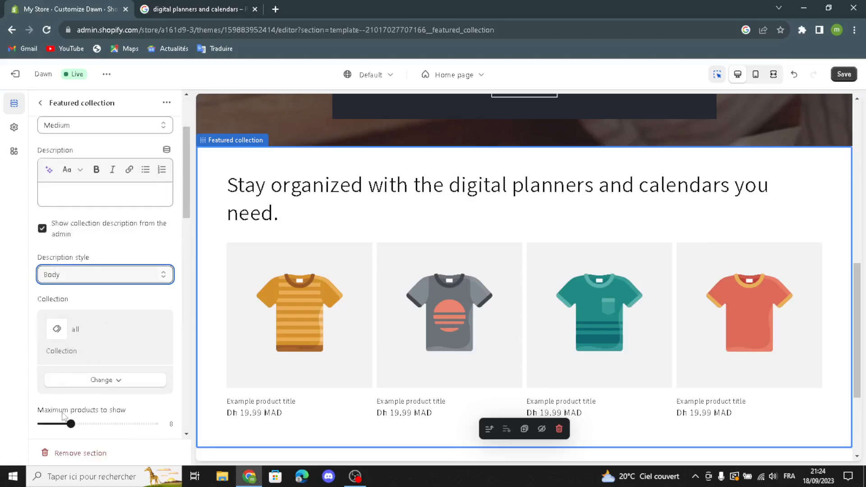
{"action": "scroll", "coordinate": [74, 390], "scroll_direction": "down", "scroll_amount": 4}
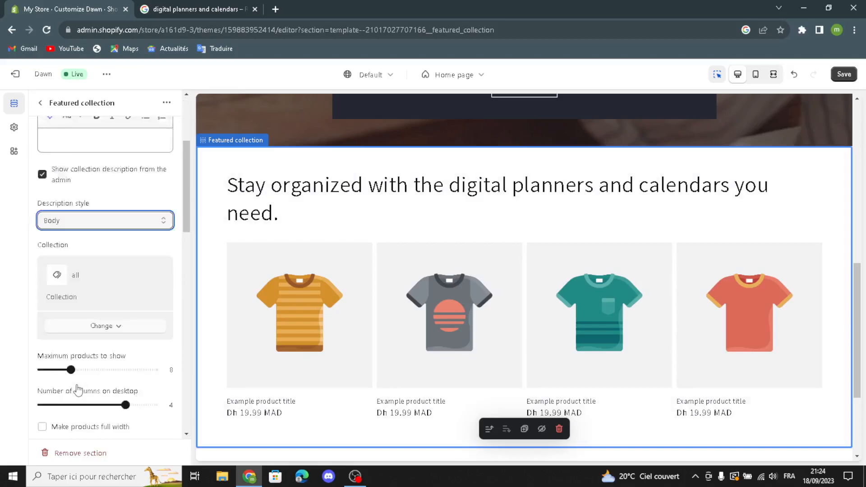
{"action": "left_click", "coordinate": [42, 264]}
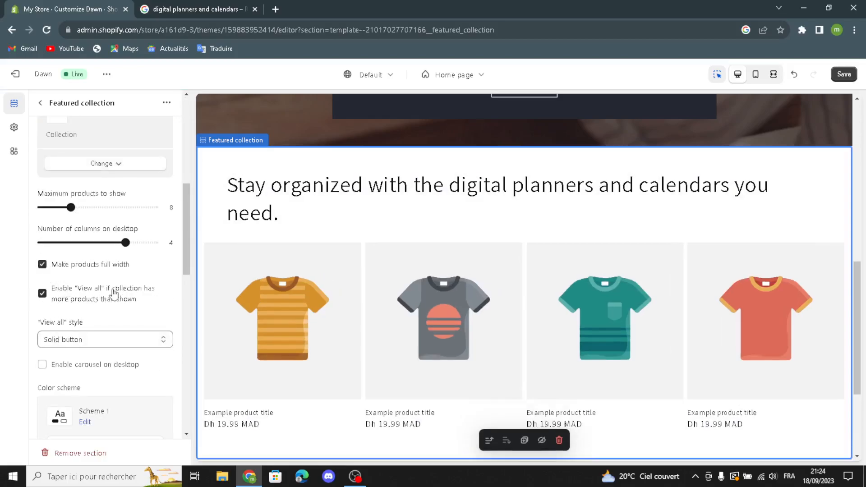
{"action": "left_click", "coordinate": [58, 341]}
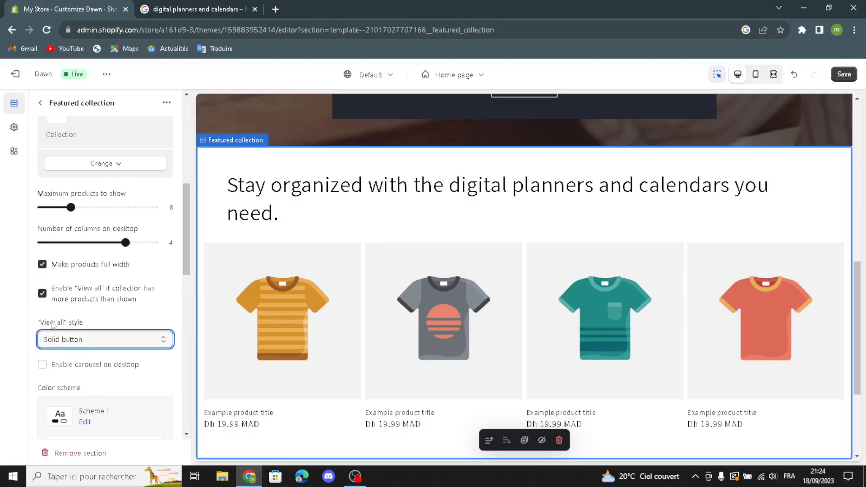
{"action": "left_click", "coordinate": [43, 365]}
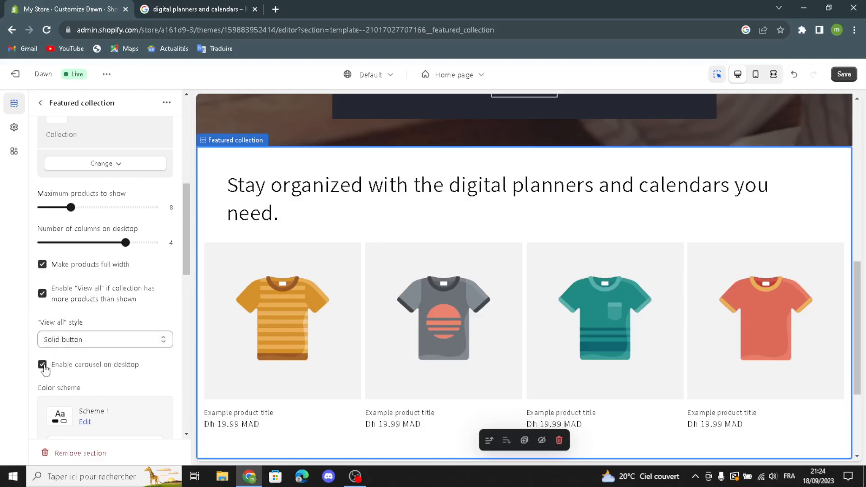
{"action": "left_click", "coordinate": [43, 365]}
Enable the quick add button and swipe on mobile for the Featured collection, and return to the section list.
{"action": "scroll", "coordinate": [50, 368], "scroll_direction": "down", "scroll_amount": 5}
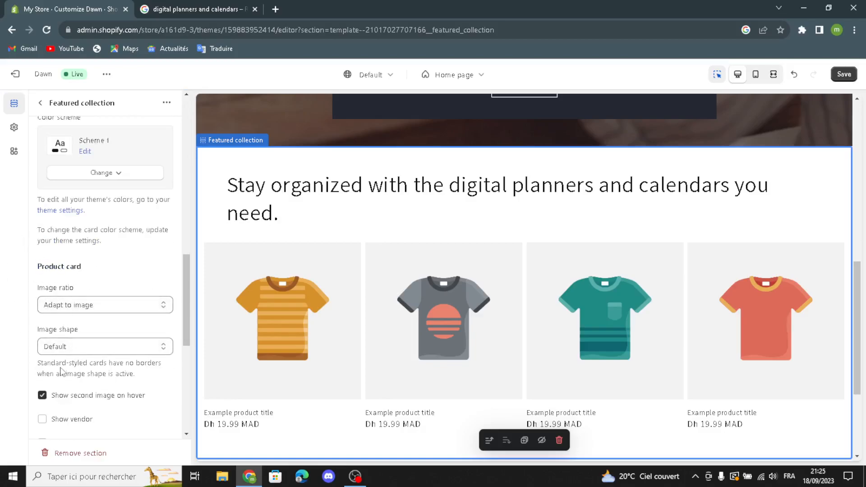
{"action": "scroll", "coordinate": [47, 401], "scroll_direction": "down", "scroll_amount": 2}
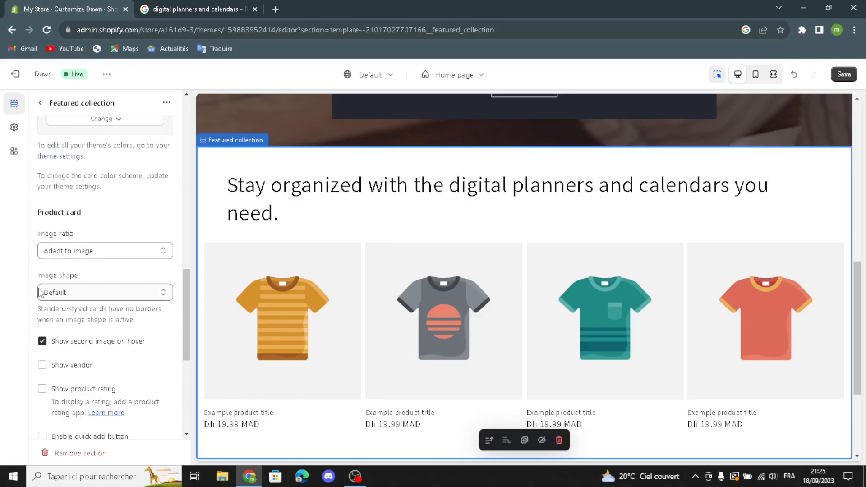
{"action": "scroll", "coordinate": [62, 399], "scroll_direction": "down", "scroll_amount": 2}
{"action": "left_click", "coordinate": [41, 383]}
{"action": "scroll", "coordinate": [80, 382], "scroll_direction": "down", "scroll_amount": 4}
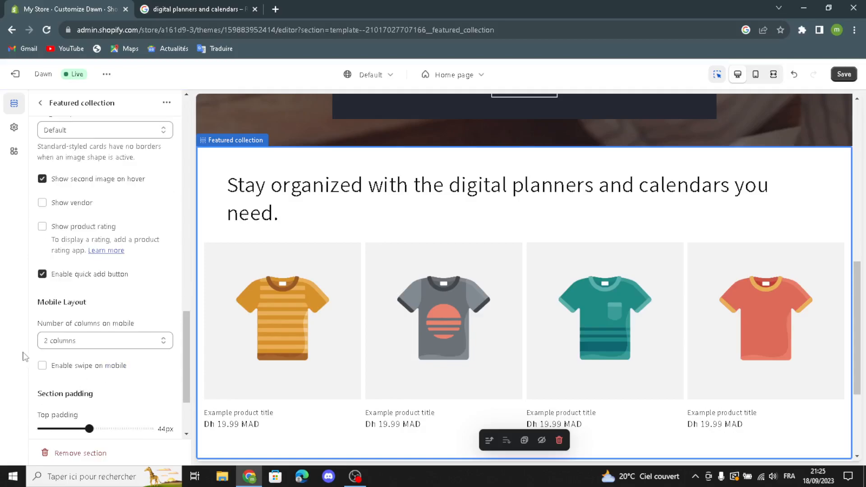
{"action": "left_click", "coordinate": [42, 365]}
{"action": "scroll", "coordinate": [97, 400], "scroll_direction": "down", "scroll_amount": 4}
{"action": "left_click", "coordinate": [42, 105]}
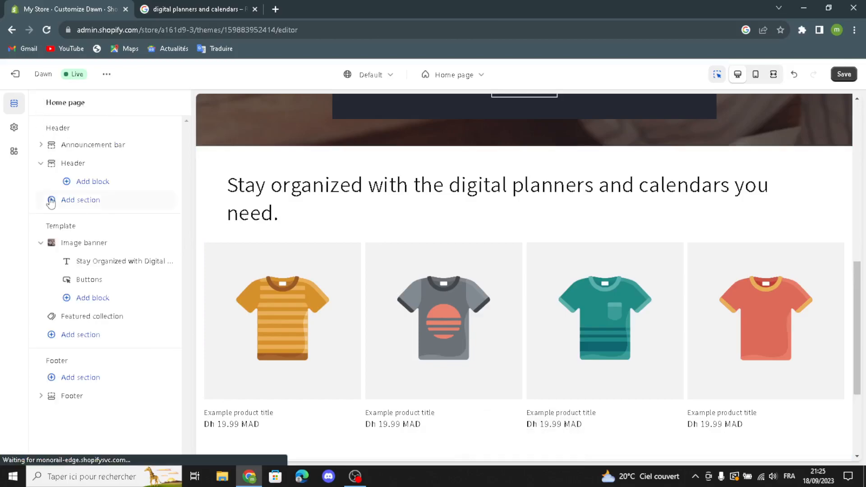
Browse the section types that can be added to the home page template and close the list.
{"action": "left_click", "coordinate": [53, 334]}
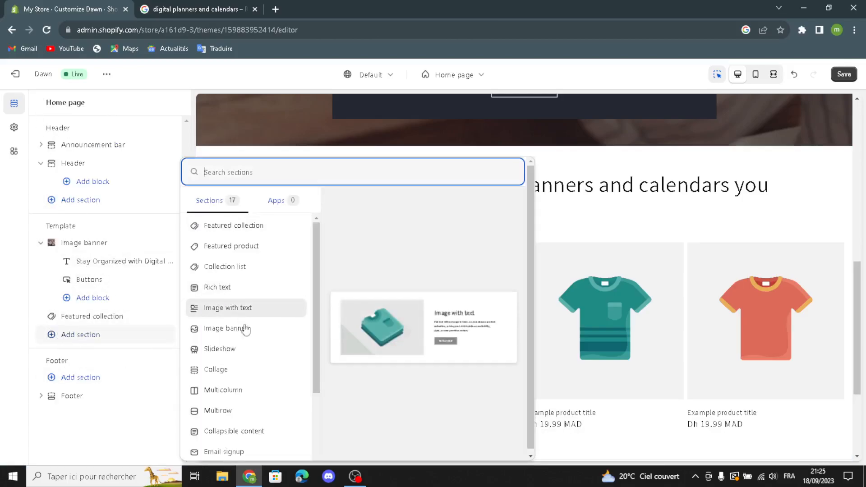
{"action": "scroll", "coordinate": [247, 356], "scroll_direction": "down", "scroll_amount": 2}
{"action": "scroll", "coordinate": [248, 354], "scroll_direction": "up", "scroll_amount": 2}
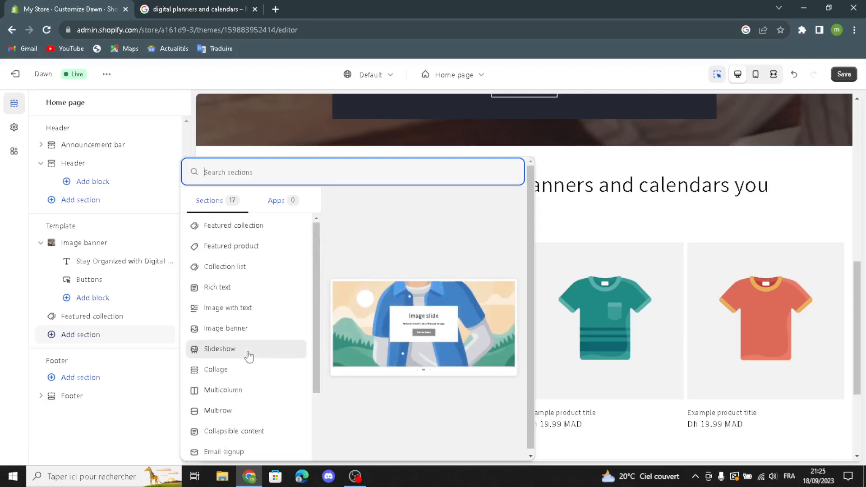
{"action": "scroll", "coordinate": [248, 354], "scroll_direction": "down", "scroll_amount": 2}
{"action": "left_click", "coordinate": [2, 332]}
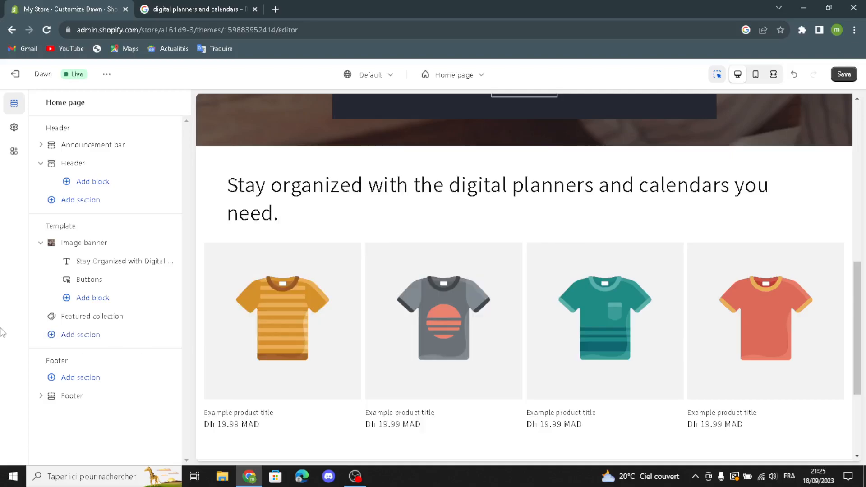
Examine the Footer section's color scheme, email signup, Follow on Shop and social media icon settings.
{"action": "left_click", "coordinate": [85, 399]}
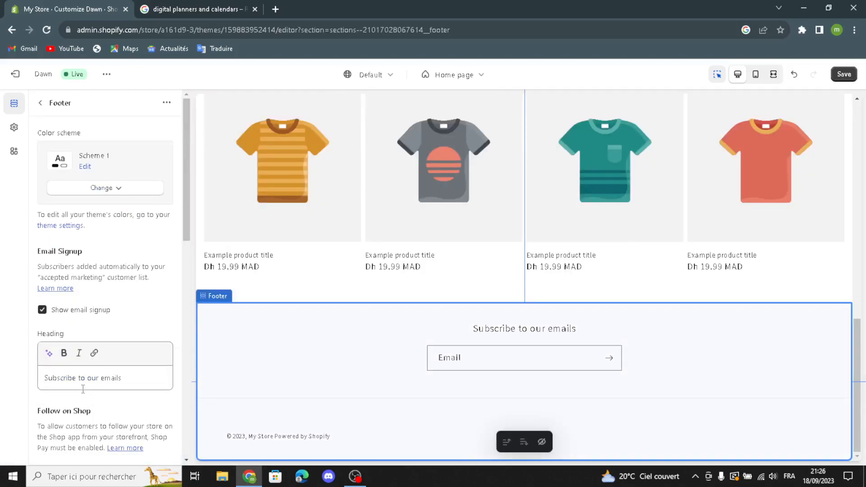
{"action": "left_click", "coordinate": [72, 189]}
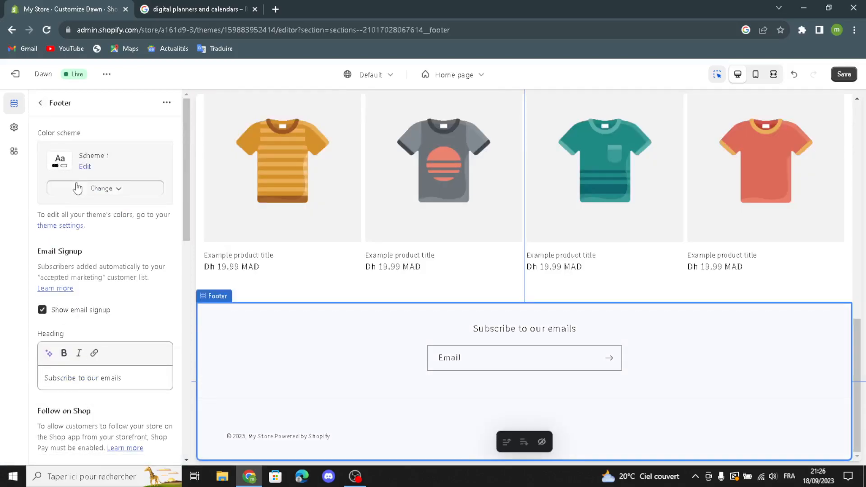
{"action": "left_click", "coordinate": [56, 221]}
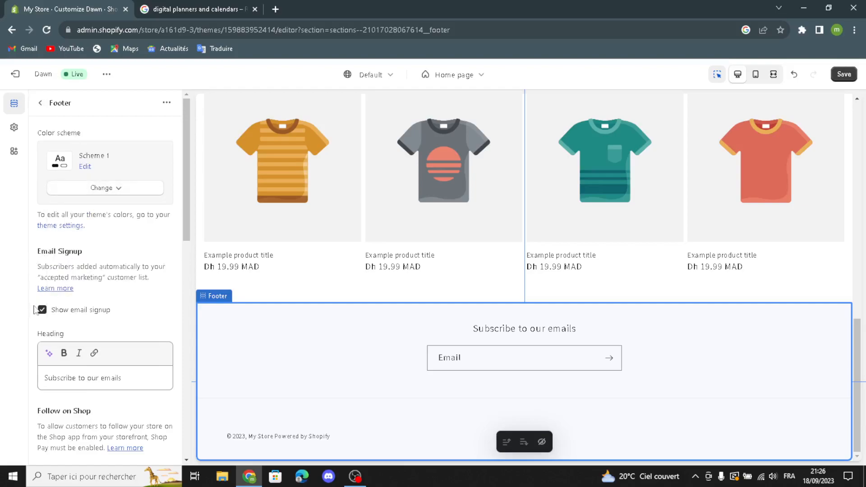
{"action": "left_click_drag", "start_coordinate": [35, 310], "coordinate": [162, 289]}
{"action": "left_click", "coordinate": [17, 289]}
{"action": "scroll", "coordinate": [46, 408], "scroll_direction": "down", "scroll_amount": 2}
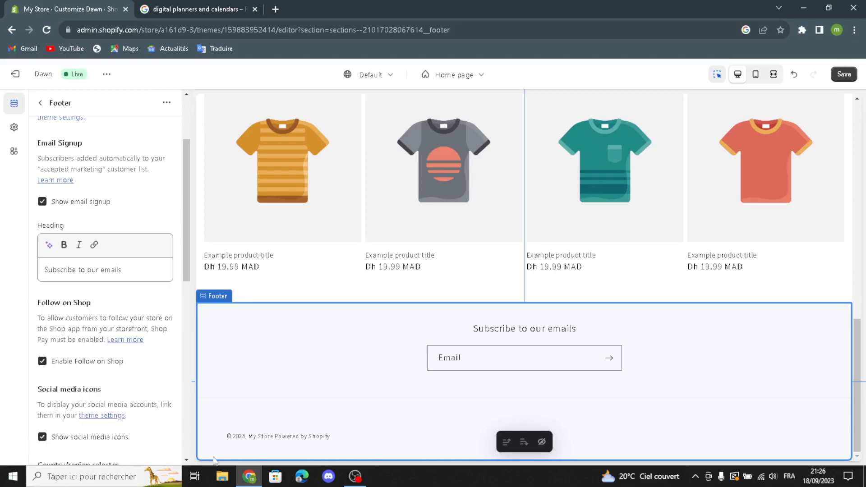
Save the home page customizations and exit the theme editor to the store's Themes page.
{"action": "scroll", "coordinate": [580, 245], "scroll_direction": "up", "scroll_amount": 6}
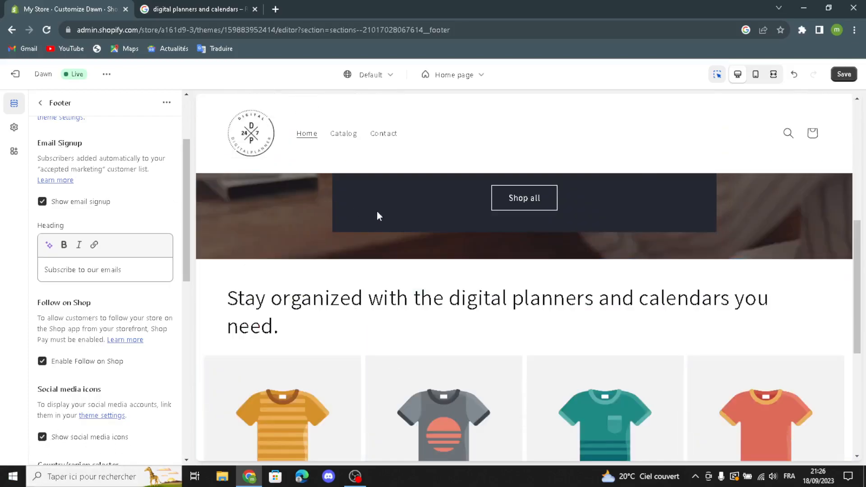
{"action": "scroll", "coordinate": [673, 265], "scroll_direction": "up", "scroll_amount": 3}
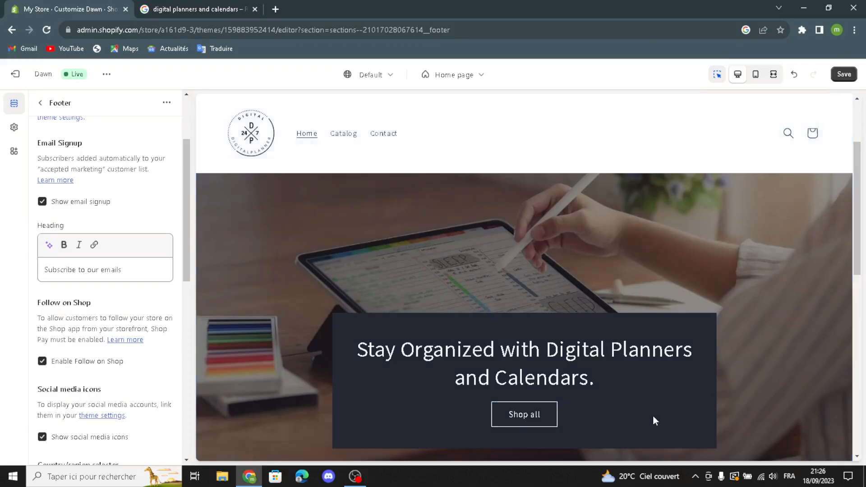
{"action": "left_click", "coordinate": [844, 74]}
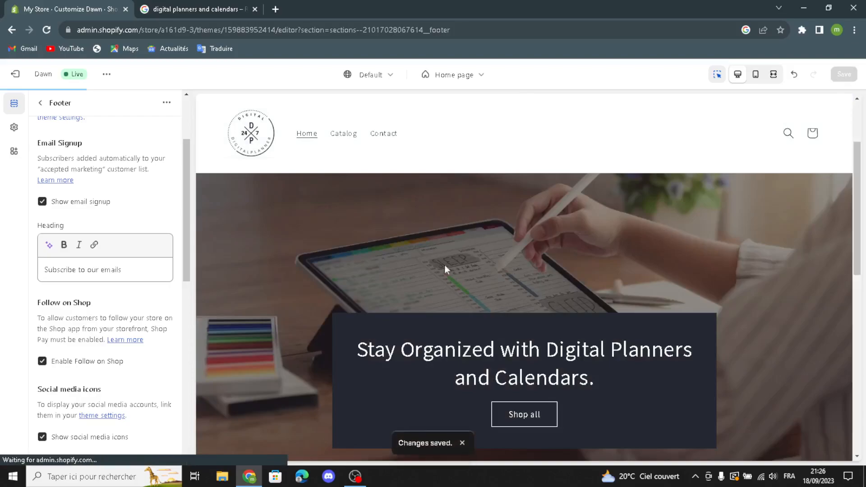
{"action": "left_click", "coordinate": [13, 76]}
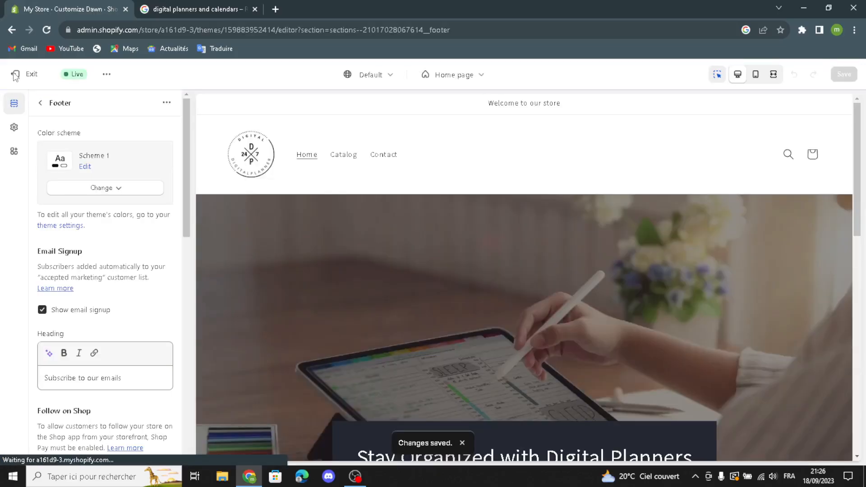
{"action": "left_click", "coordinate": [14, 75]}
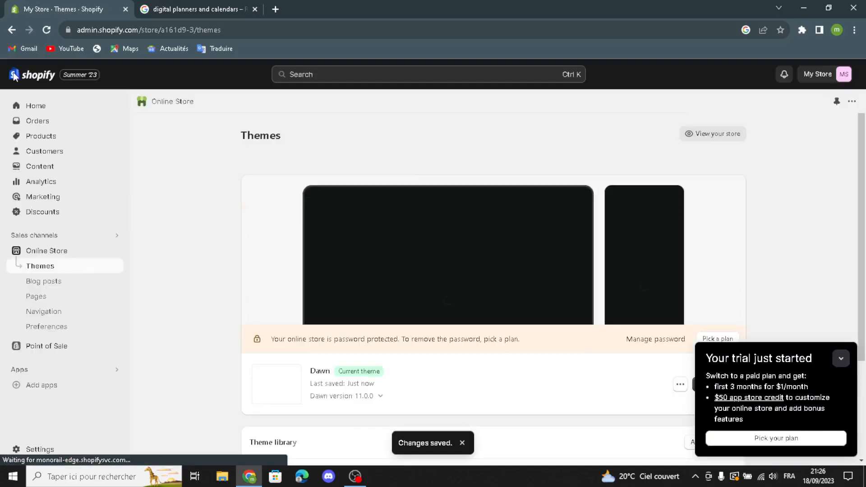
Collapse the trial notice and open the store name for editing from the home page setup guide's Store settings tasks.
{"action": "left_click", "coordinate": [24, 107]}
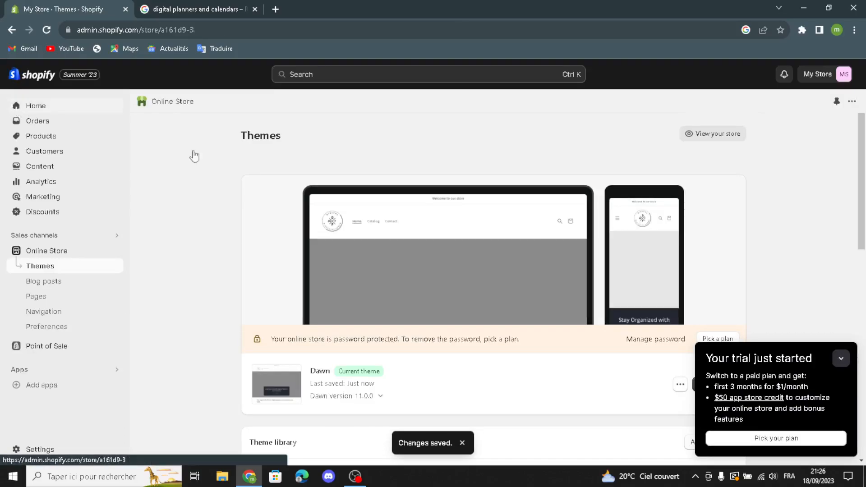
{"action": "left_click", "coordinate": [841, 358]}
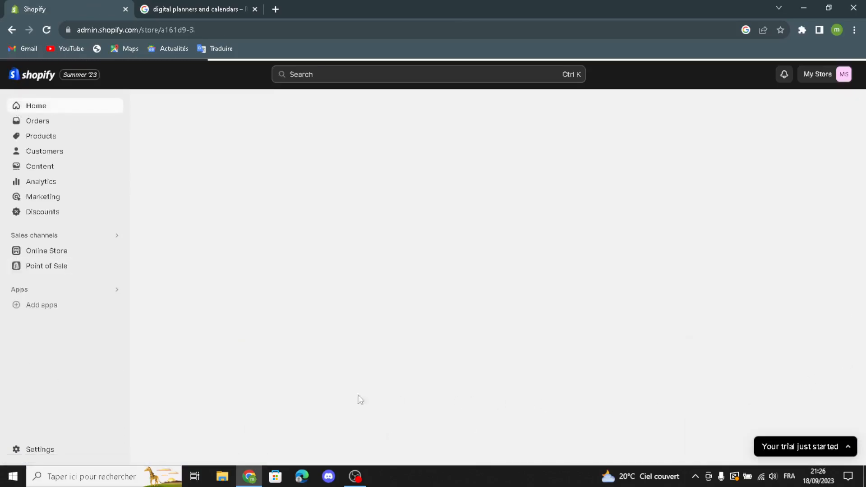
{"action": "left_click", "coordinate": [301, 417]}
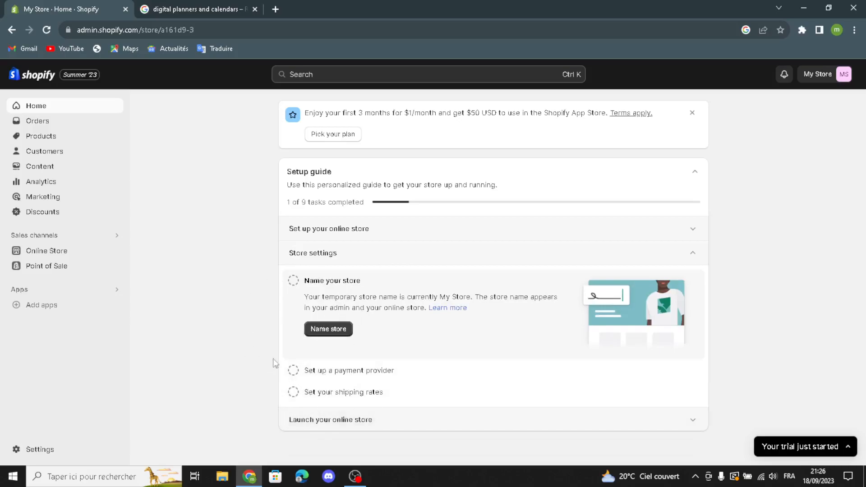
{"action": "left_click", "coordinate": [328, 329]}
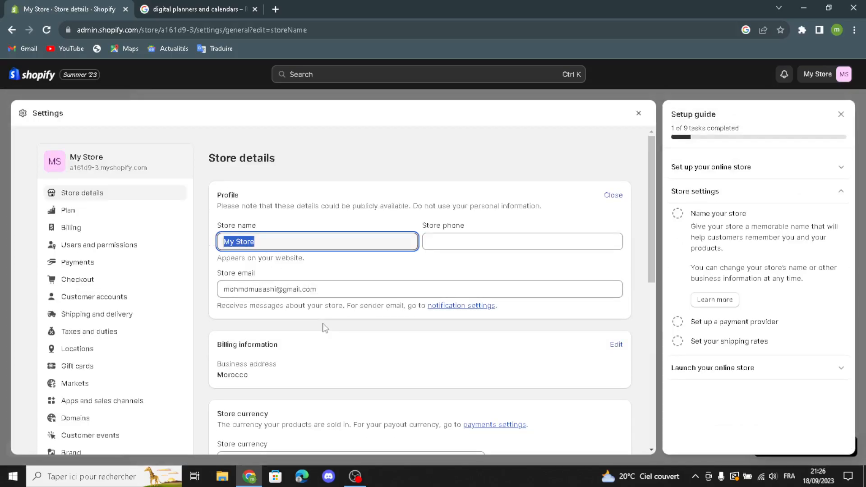
Set the store name to ePlanHub in the store profile and save the store details.
{"action": "type", "text": "ePlanHub"}
{"action": "left_click", "coordinate": [446, 246]}
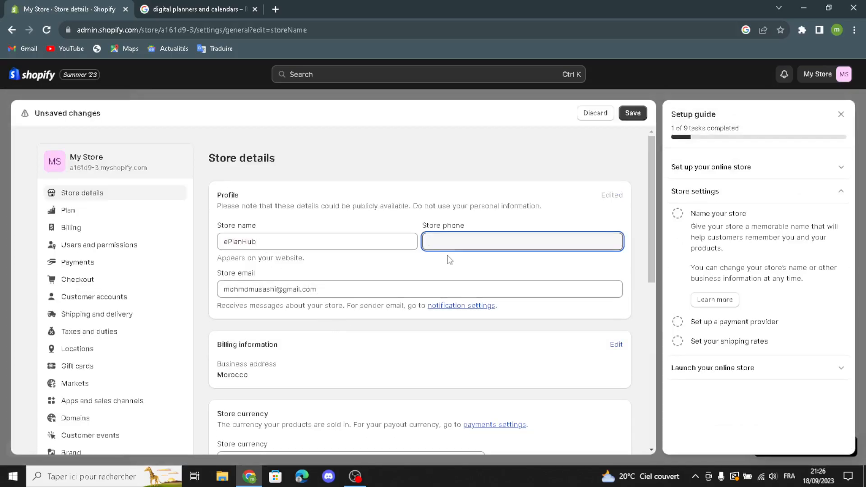
{"action": "left_click_drag", "start_coordinate": [354, 288], "coordinate": [385, 251]}
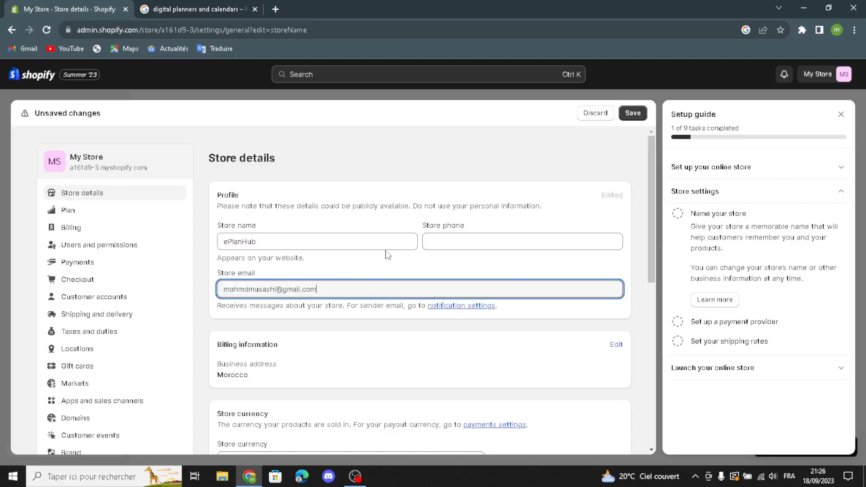
{"action": "left_click_drag", "start_coordinate": [336, 294], "coordinate": [407, 255]}
{"action": "left_click", "coordinate": [633, 114]}
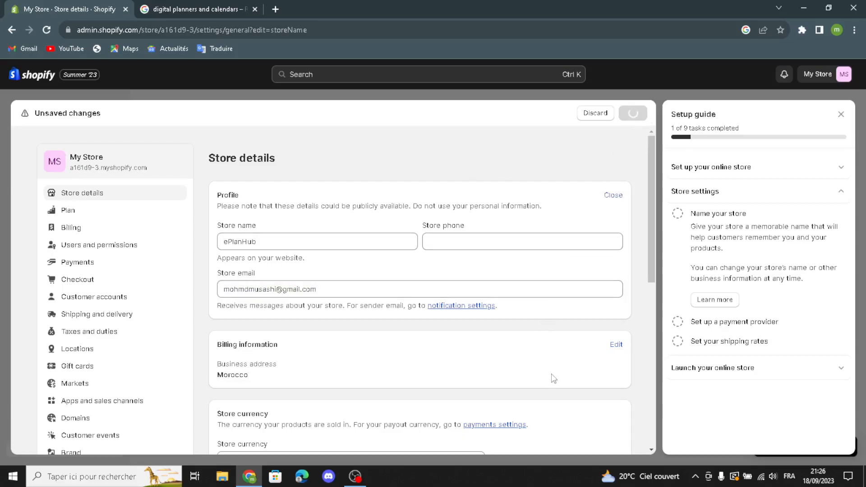
Close the settings and the setup guide overlay, and expand the Launch your online store tasks on the home page.
{"action": "left_click", "coordinate": [638, 113]}
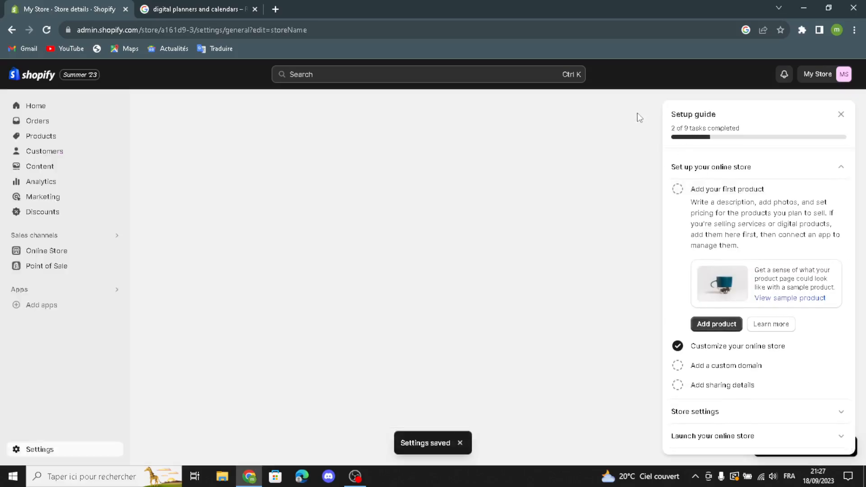
{"action": "left_click", "coordinate": [847, 110]}
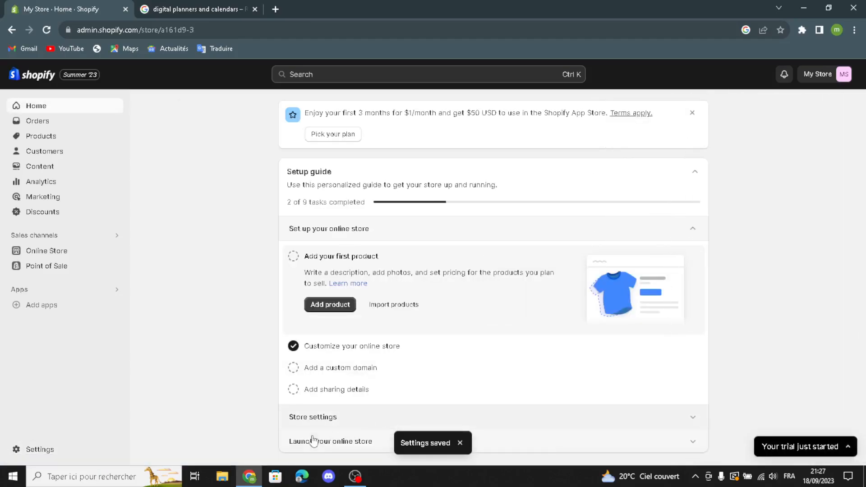
{"action": "left_click", "coordinate": [318, 440]}
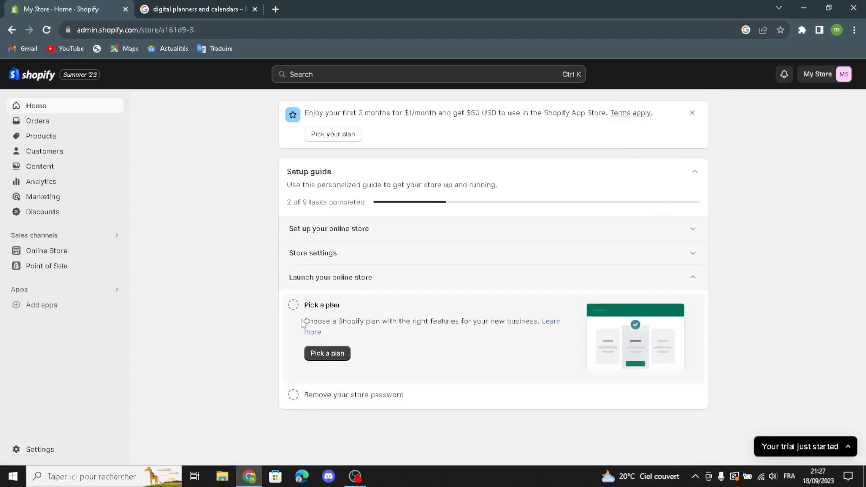